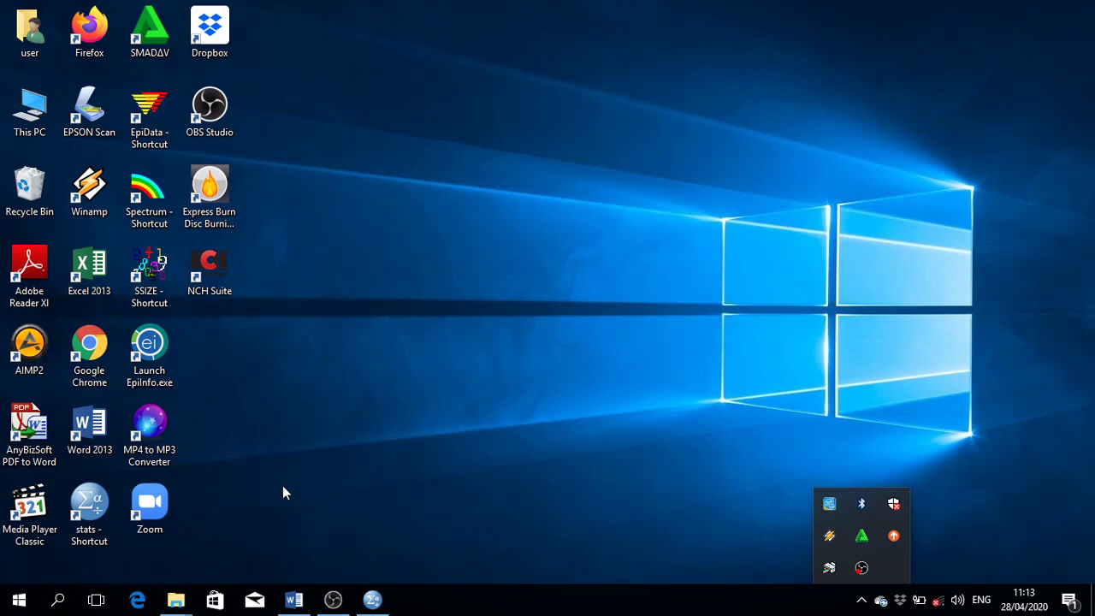
Switch to the Word document and fill the EKSLUSIF column of the table with 10, 9, 10 and 10
left_click(294, 599)
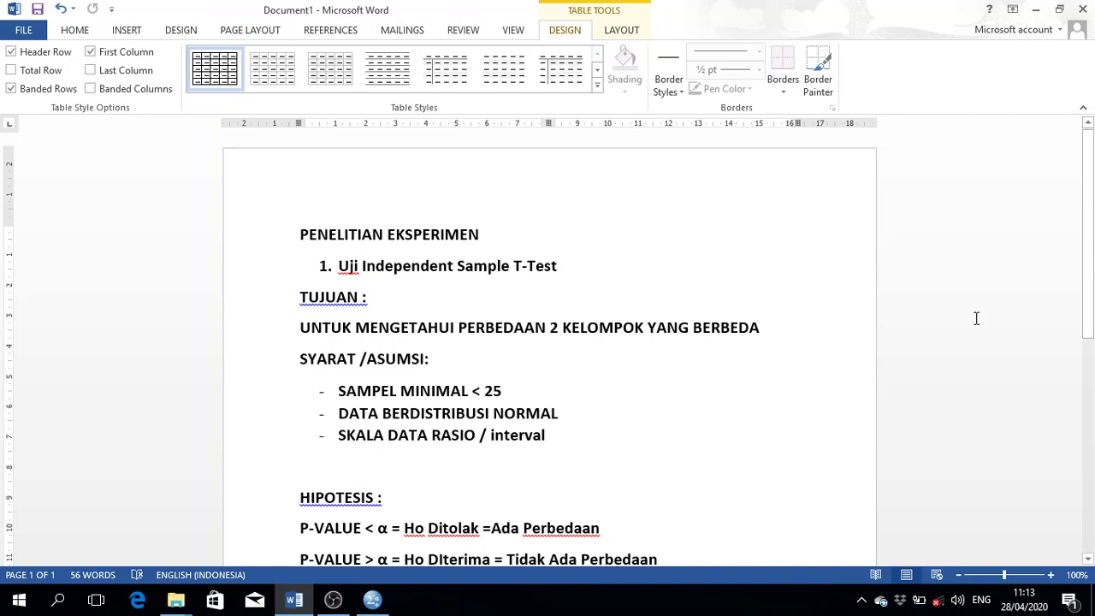
left_click_drag(1092, 265, 1093, 304)
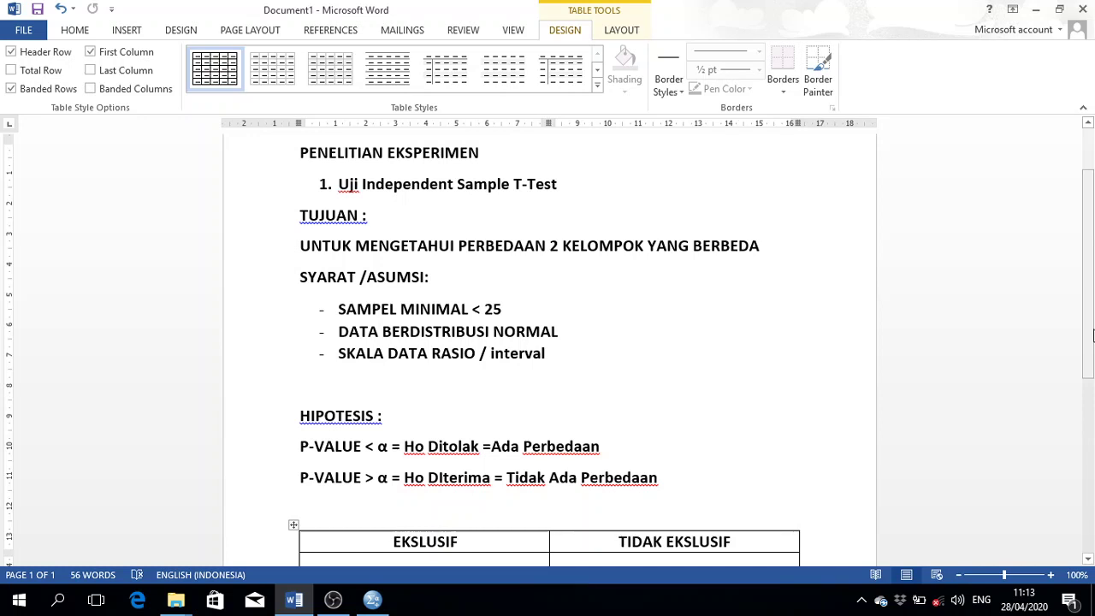
scroll(534, 324, "down", 5)
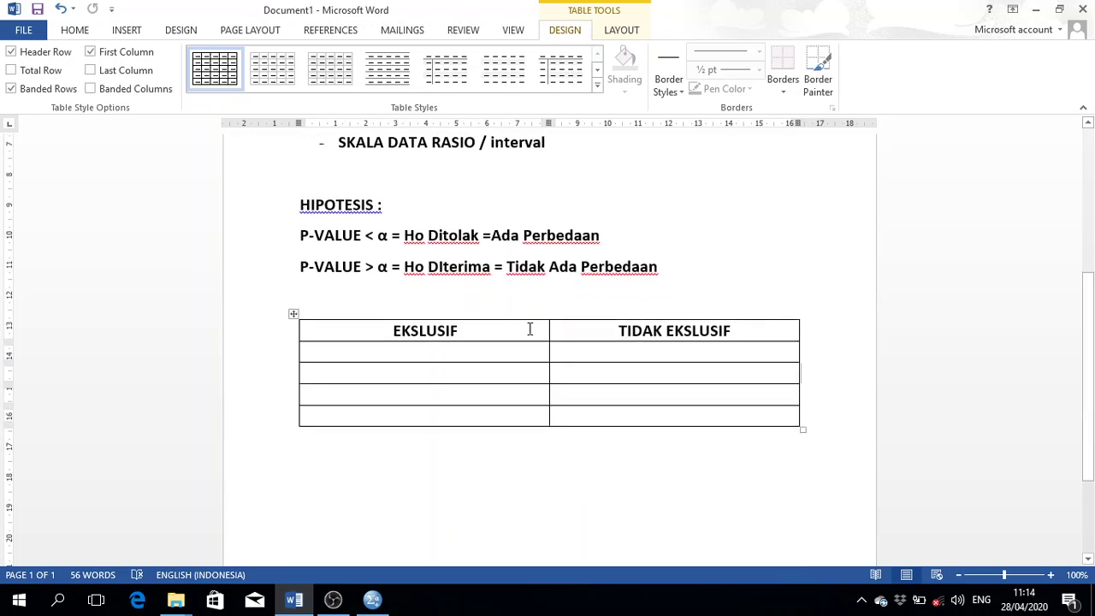
left_click(462, 353)
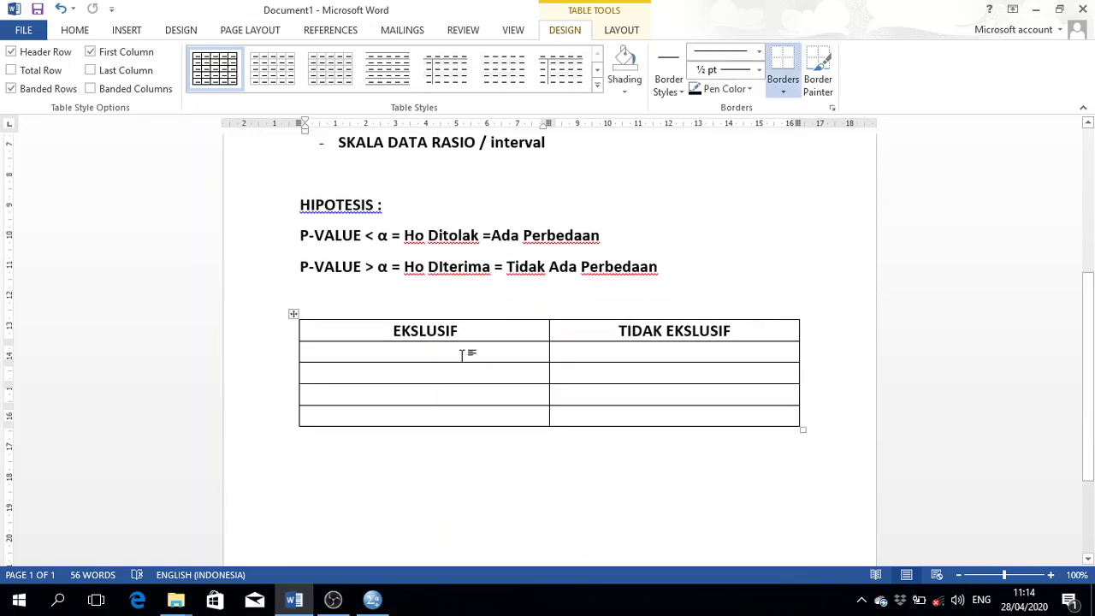
type("10")
key("Down")
type("9")
key("Down")
type("10")
key("Down")
type("10")
Fill the TIDAK EKSLUSIF column of the table with 10, 8, 8 and 7
left_click(611, 351)
type("1")
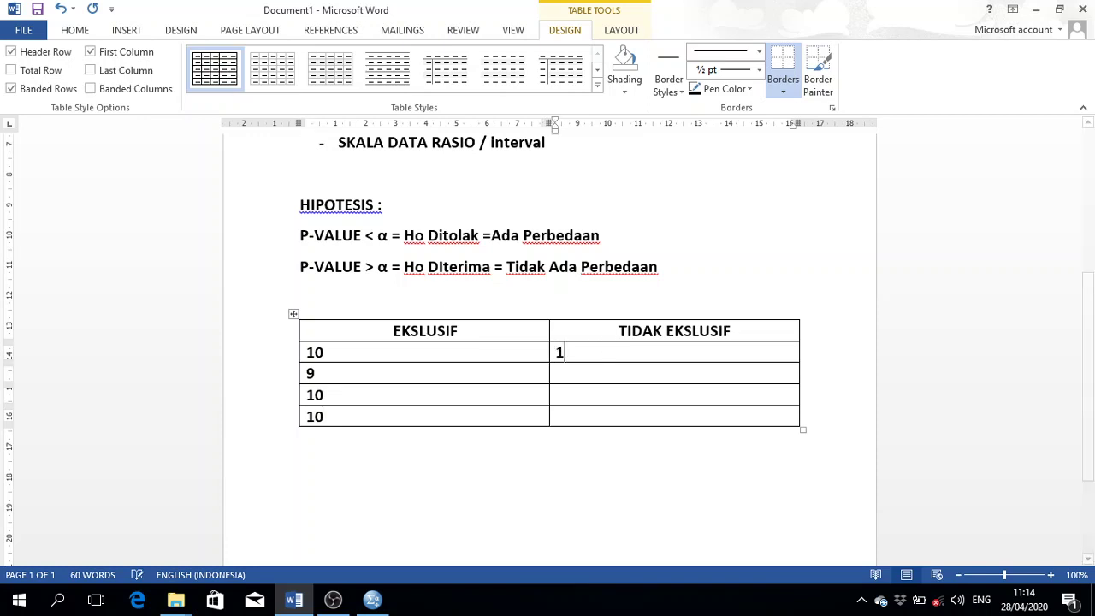
type("08")
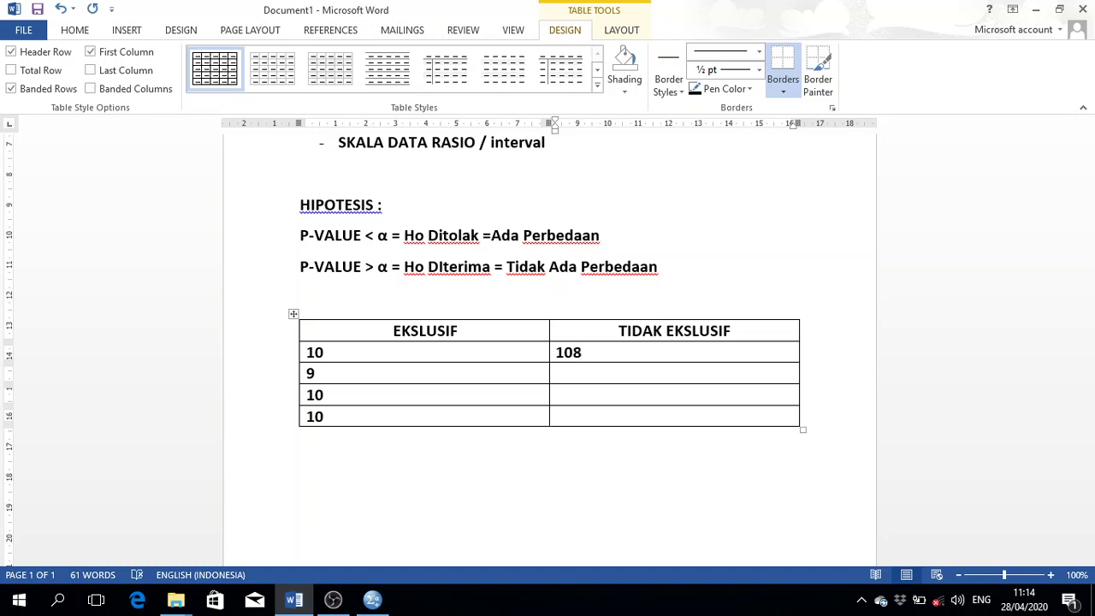
key("BackSpace")
key("Down")
type("8")
key("Down")
type("8")
key("Down")
type("7")
left_click_drag(392, 332, 494, 327)
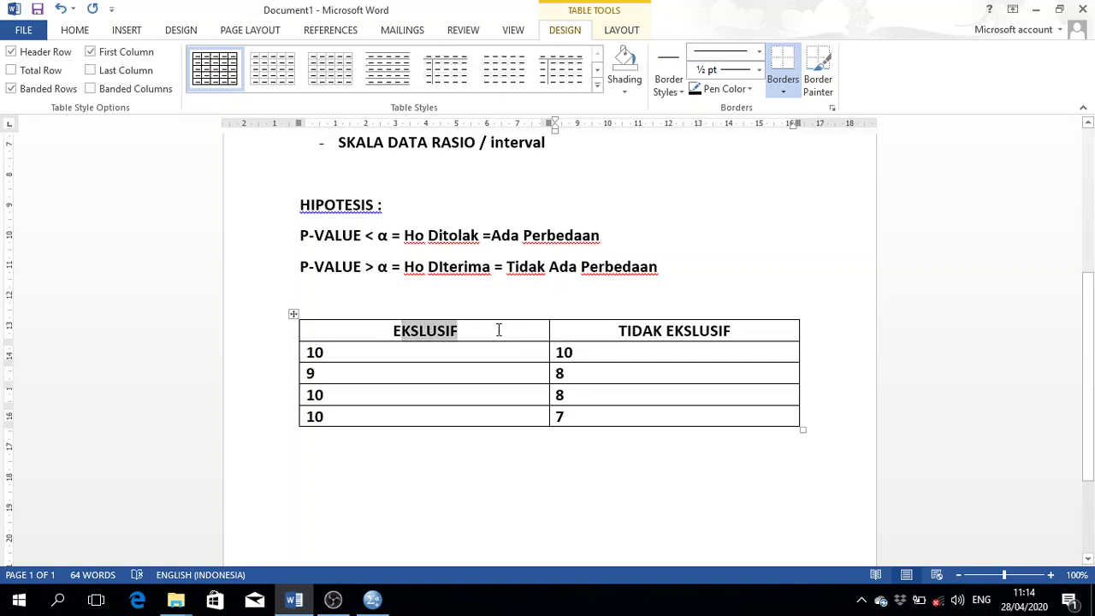
left_click_drag(601, 327, 691, 318)
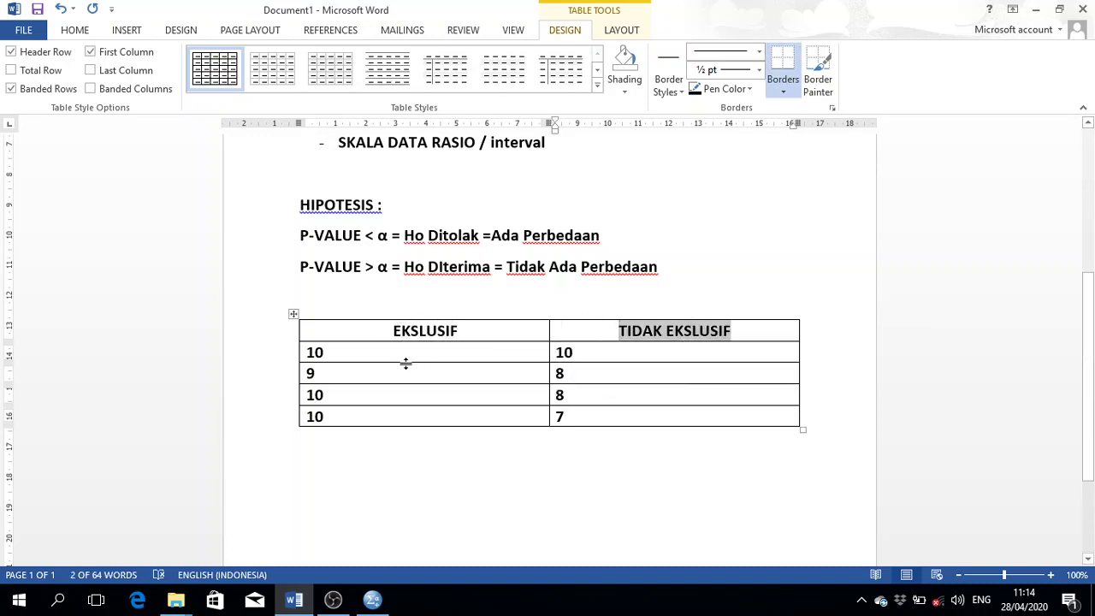
left_click_drag(411, 359, 421, 434)
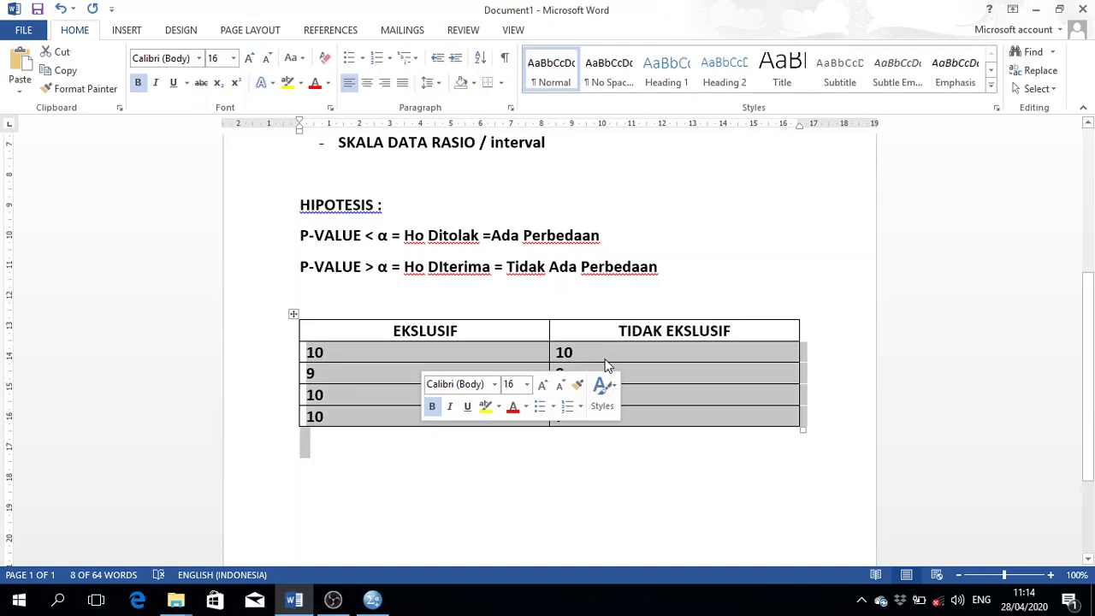
left_click(607, 362)
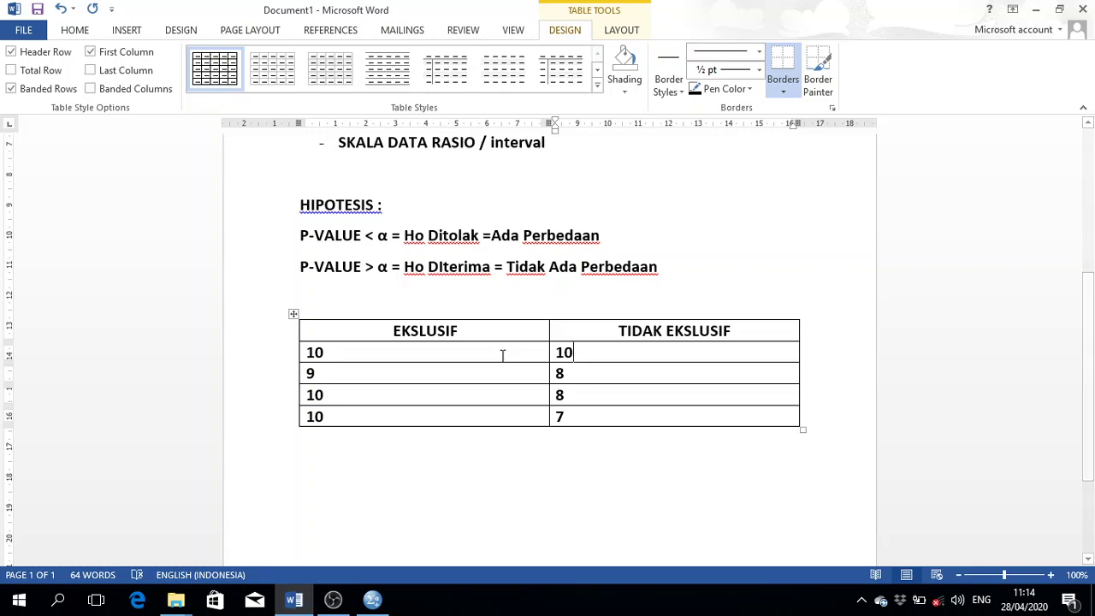
Switch to SPSS and examine the numeric codes behind the Kelompok labels by turning value labels off and back on
left_click(382, 602)
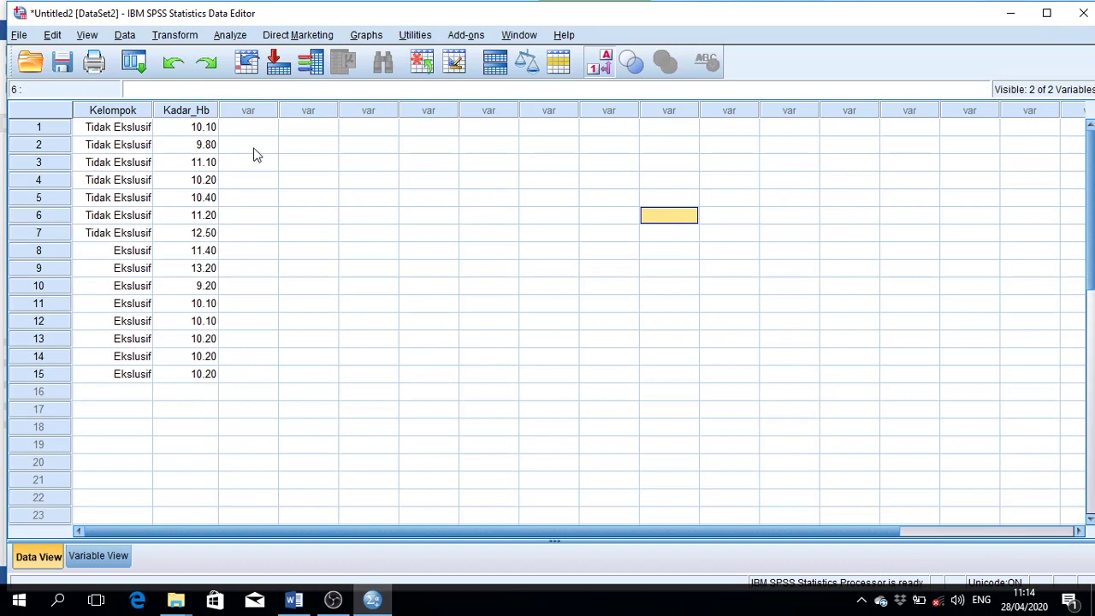
left_click_drag(104, 134, 124, 232)
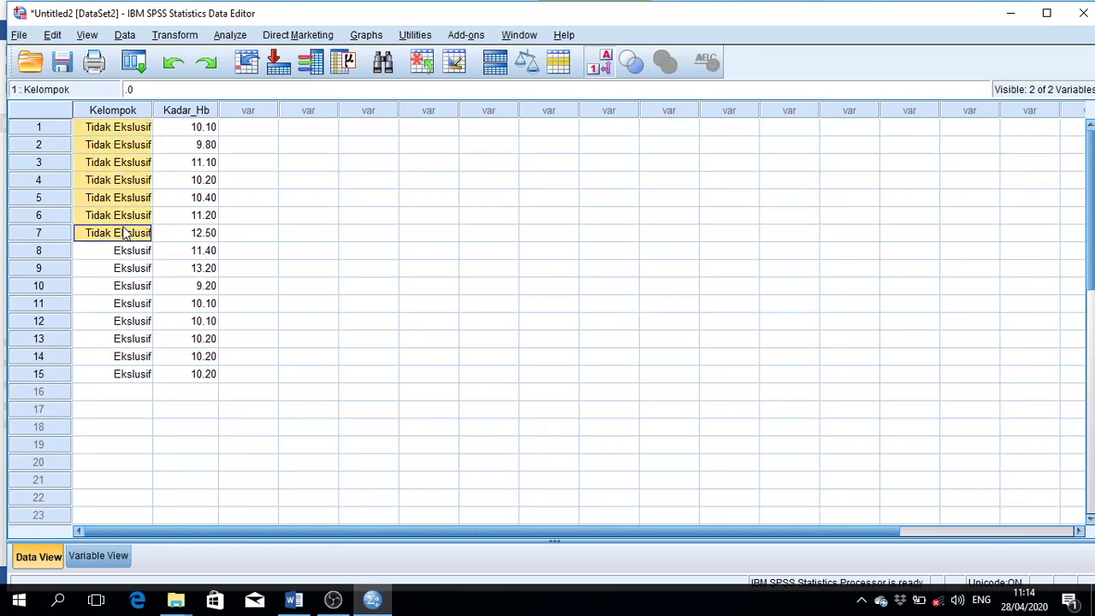
left_click(125, 252)
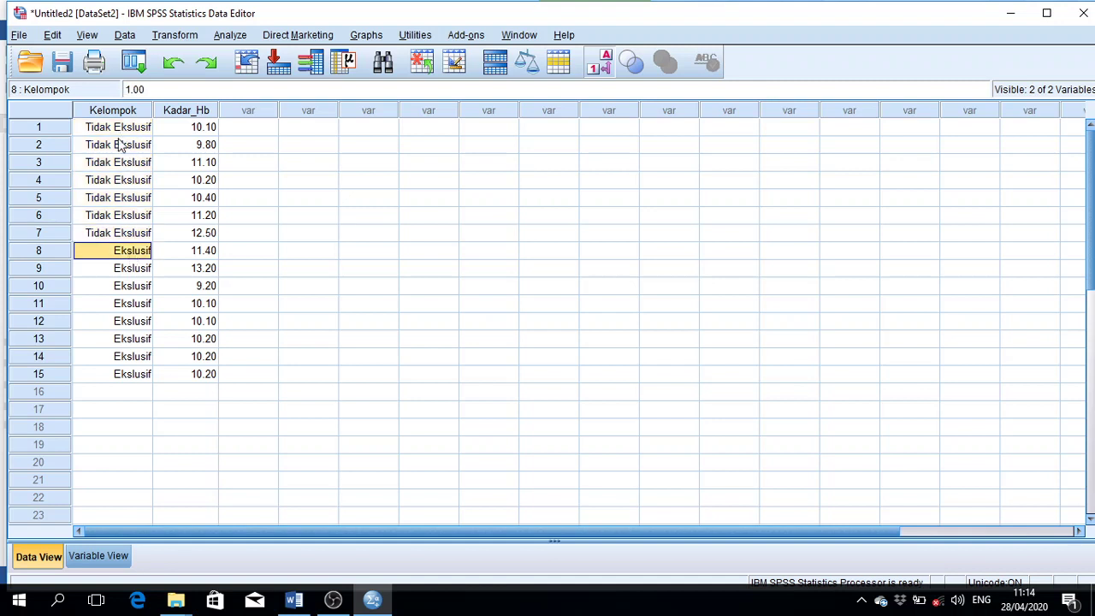
left_click(133, 269)
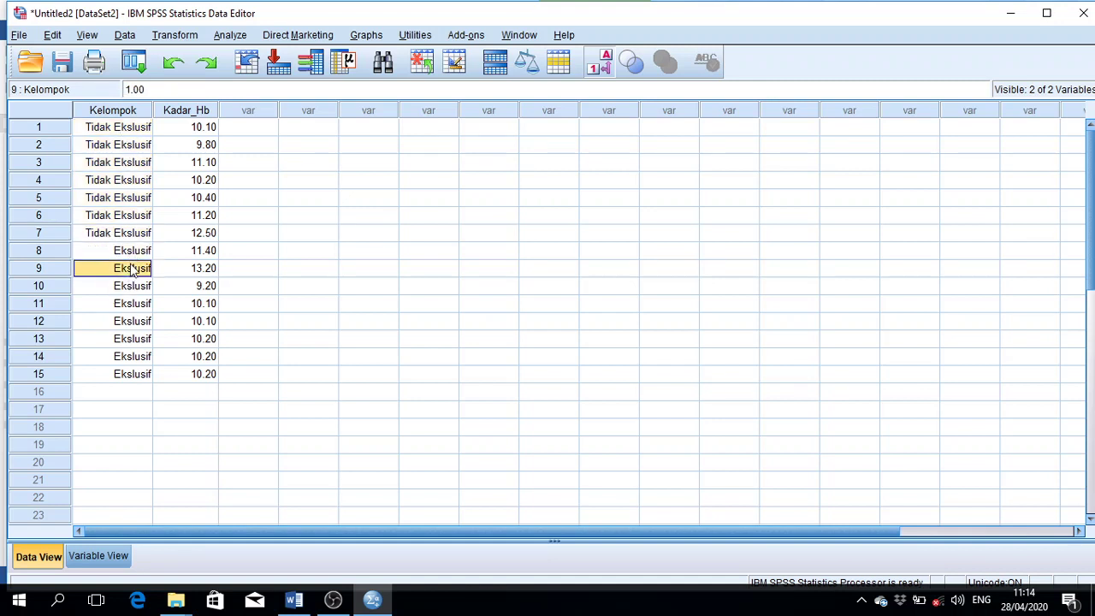
left_click(606, 60)
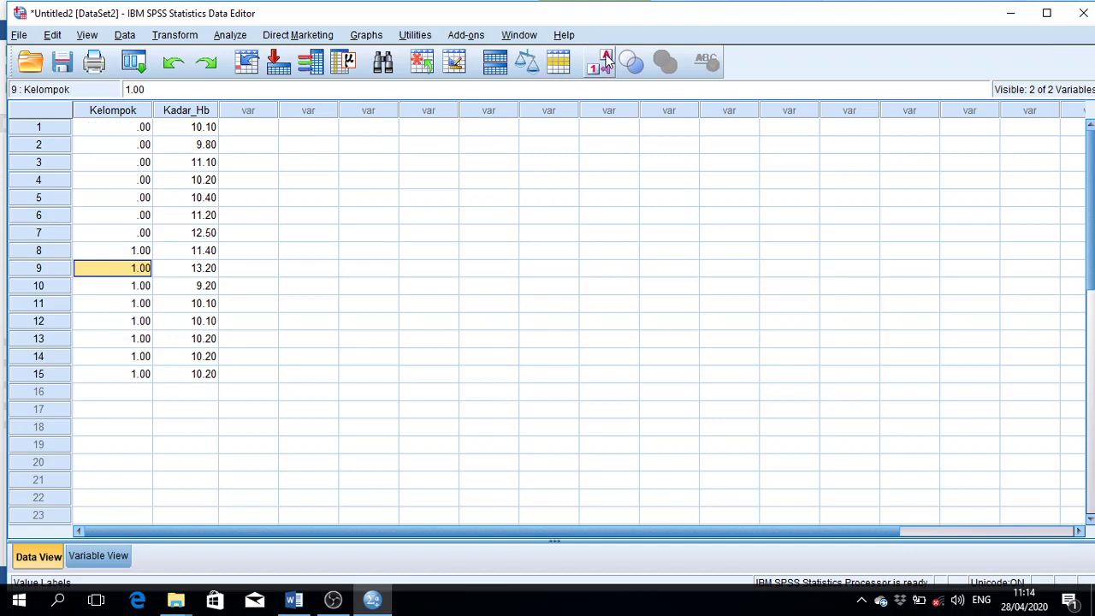
left_click(129, 128)
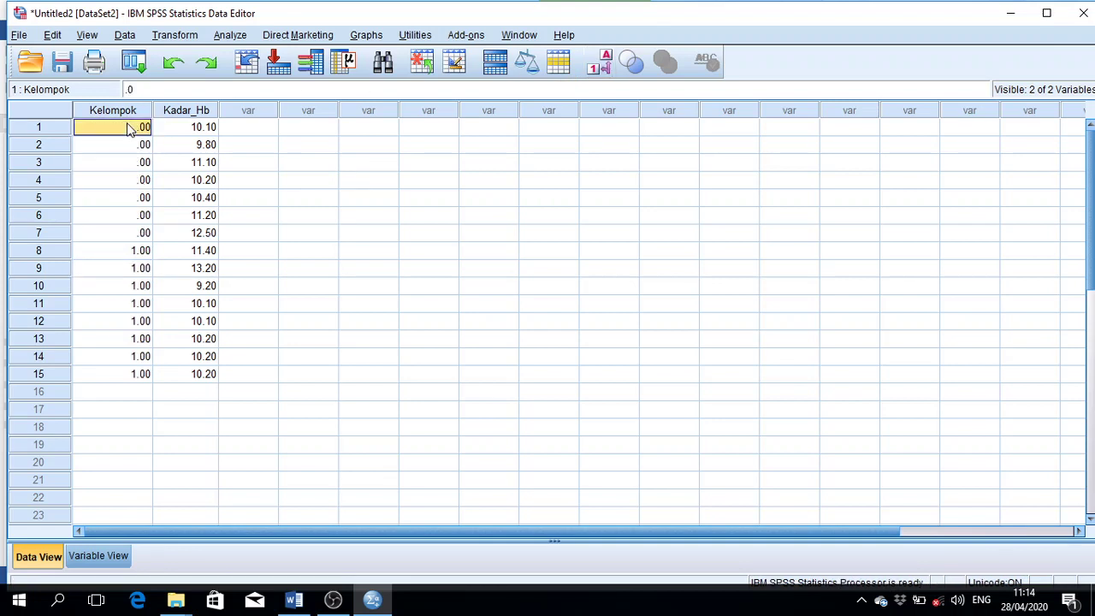
left_click(129, 255)
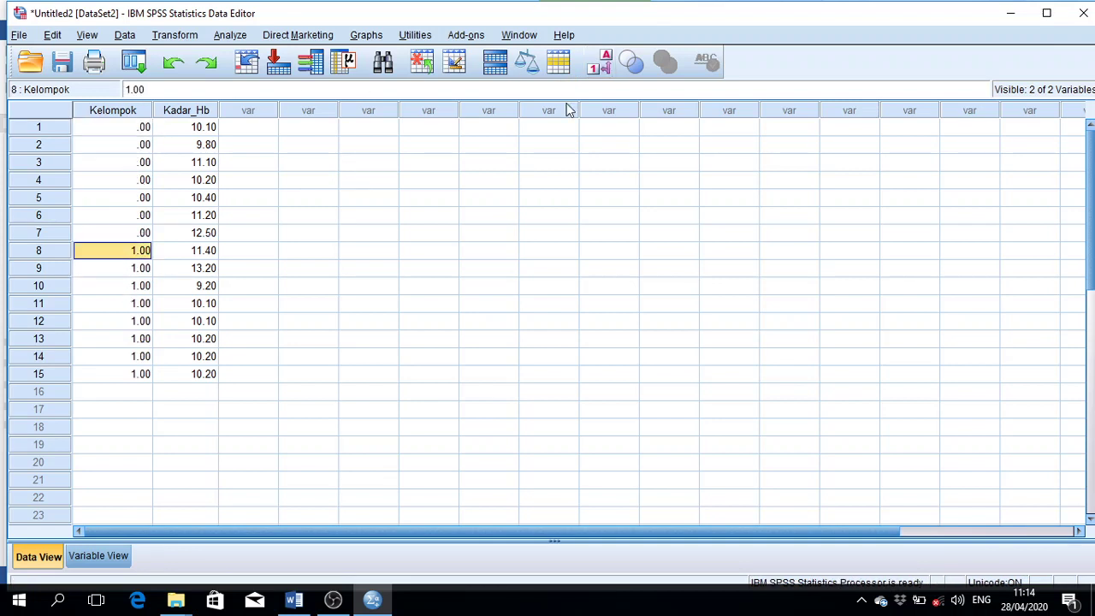
left_click(607, 66)
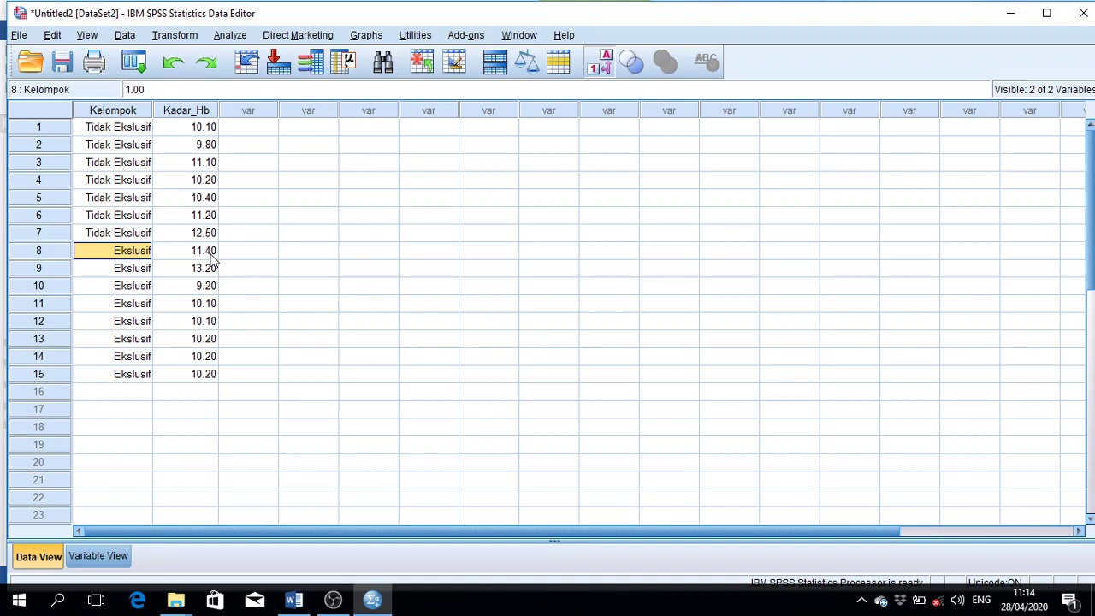
Review the Kelompok and Kadar_Hb entries for the Tidak Ekslusif and Ekslusif groups
left_click(209, 183)
left_click(309, 198)
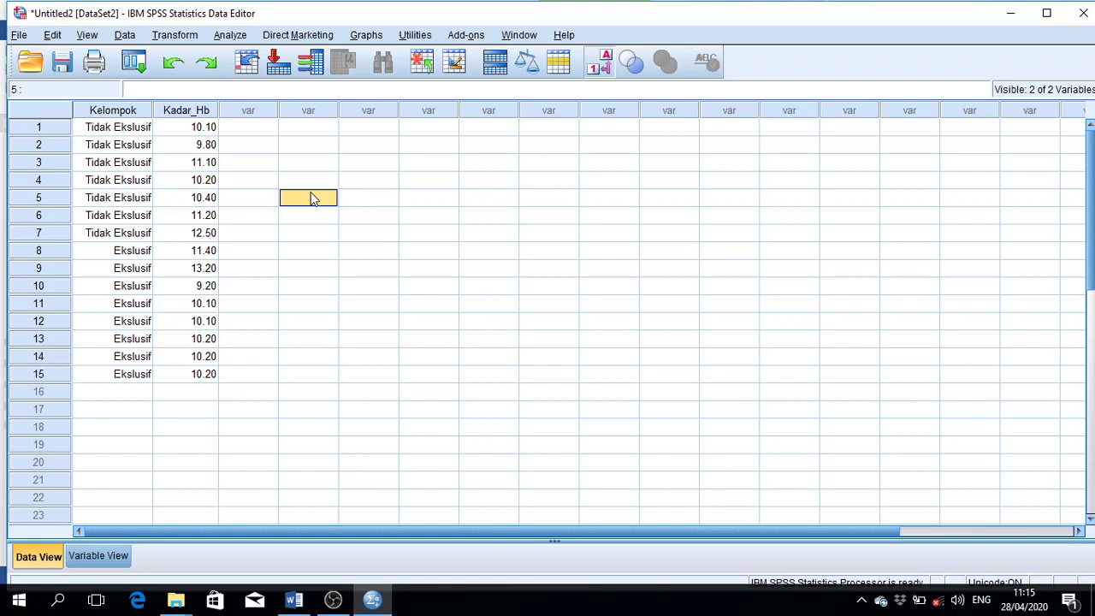
left_click_drag(115, 128, 151, 362)
left_click(207, 310)
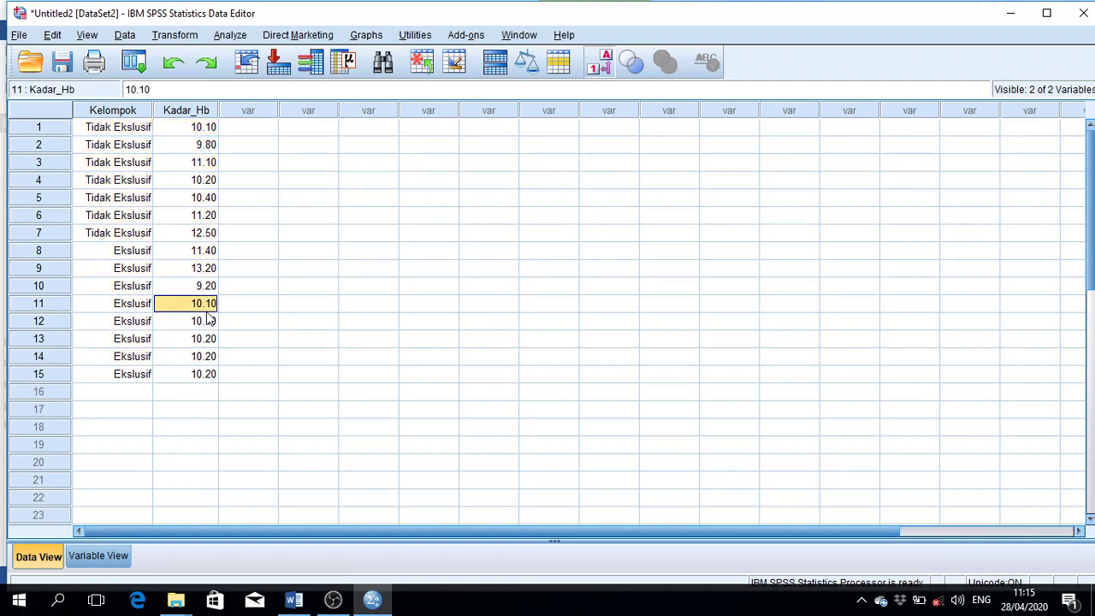
left_click(197, 128)
left_click_drag(101, 130, 101, 238)
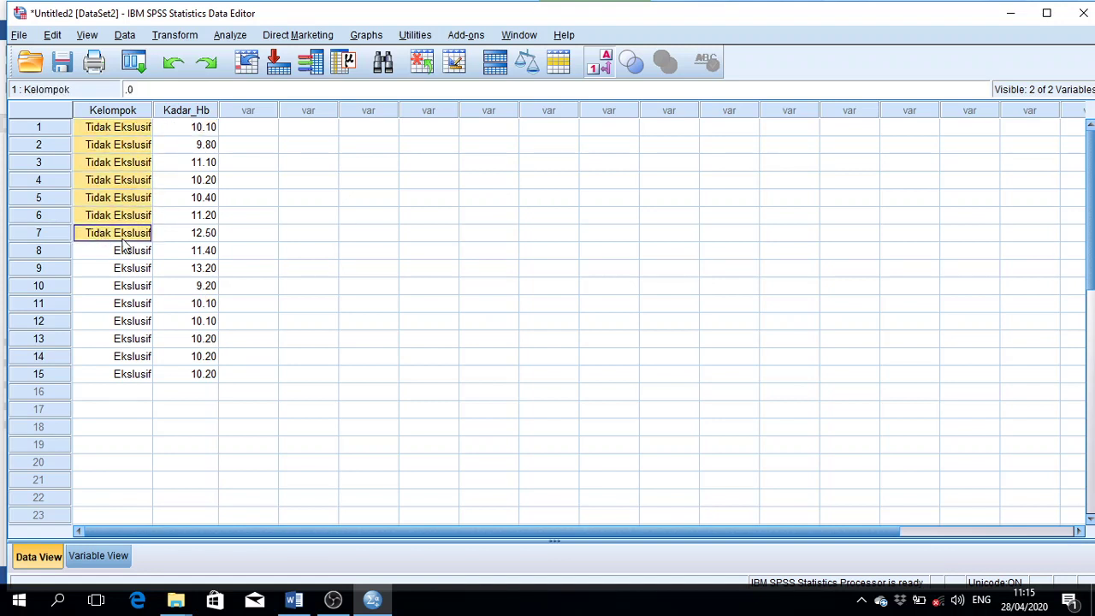
left_click_drag(107, 255, 118, 363)
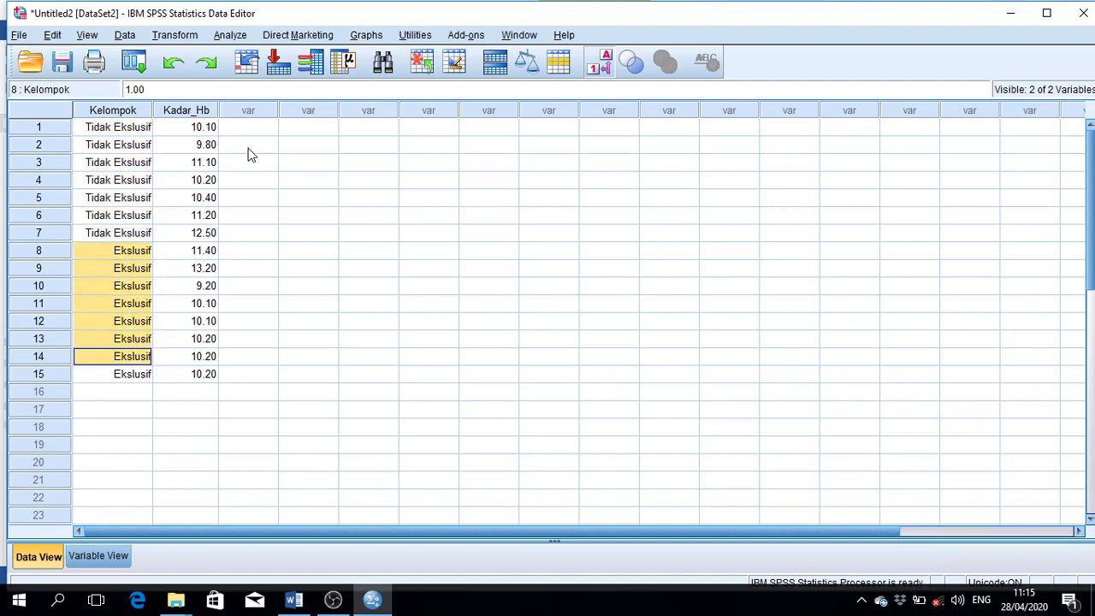
left_click(182, 135)
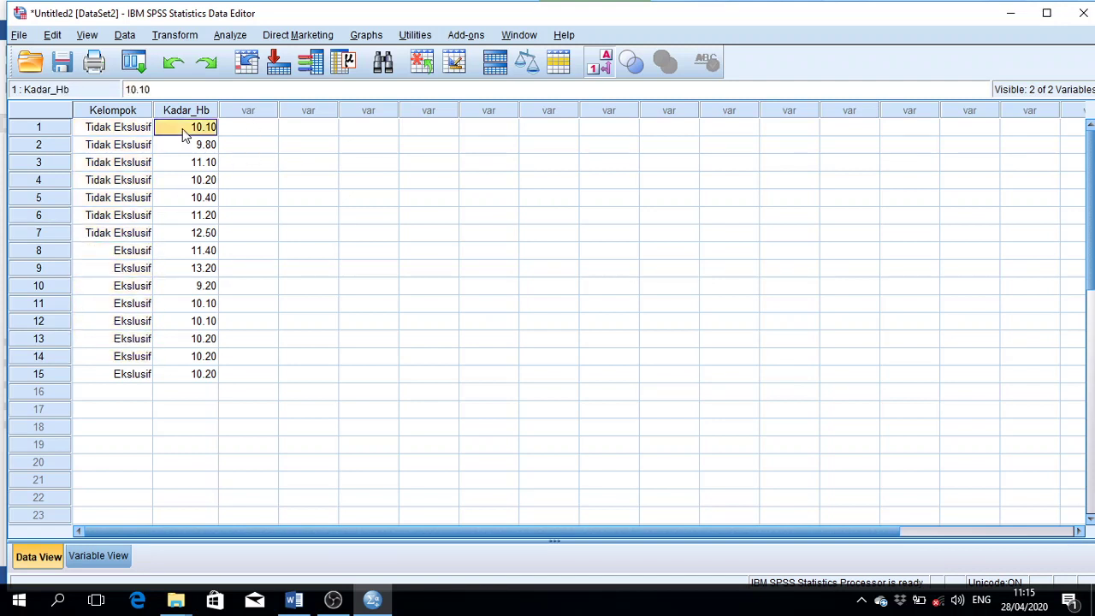
Open the Independent-Samples T Test and reset its variable settings
left_click(230, 35)
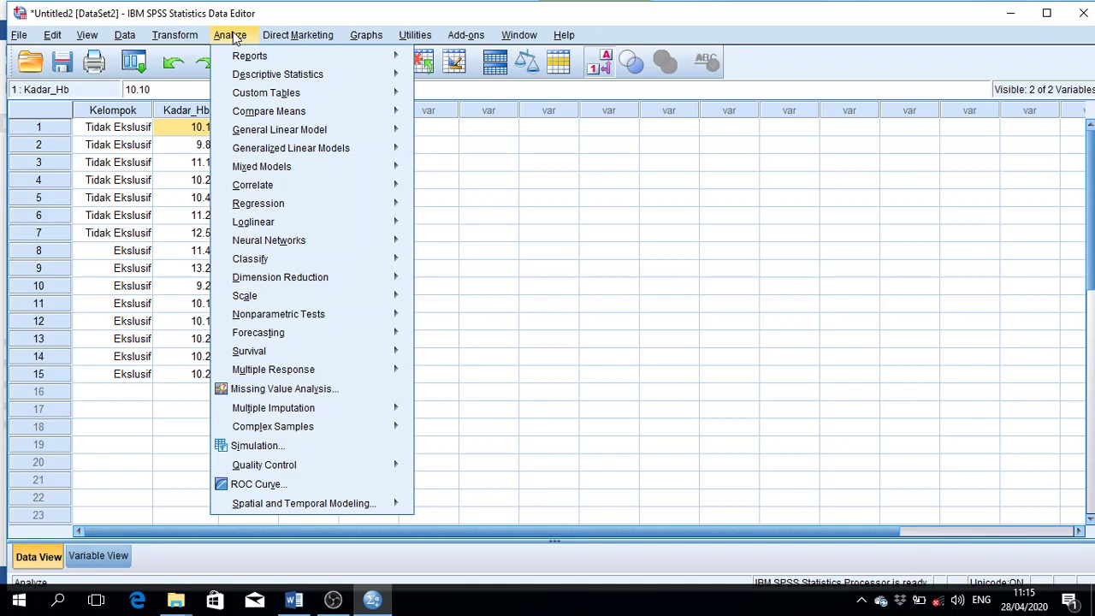
mouse_move(392, 116)
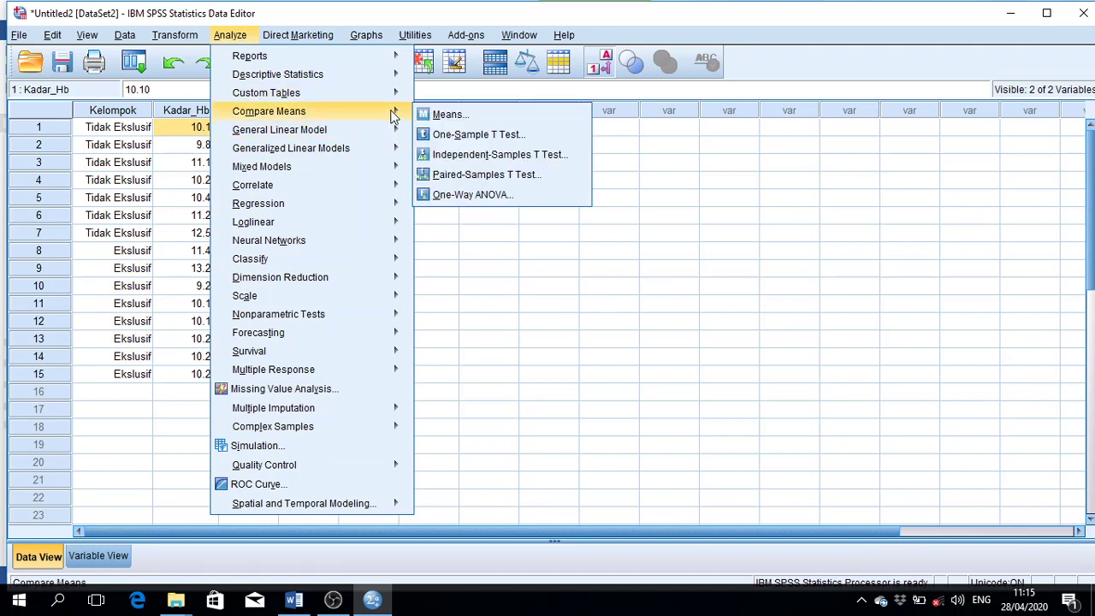
left_click(560, 155)
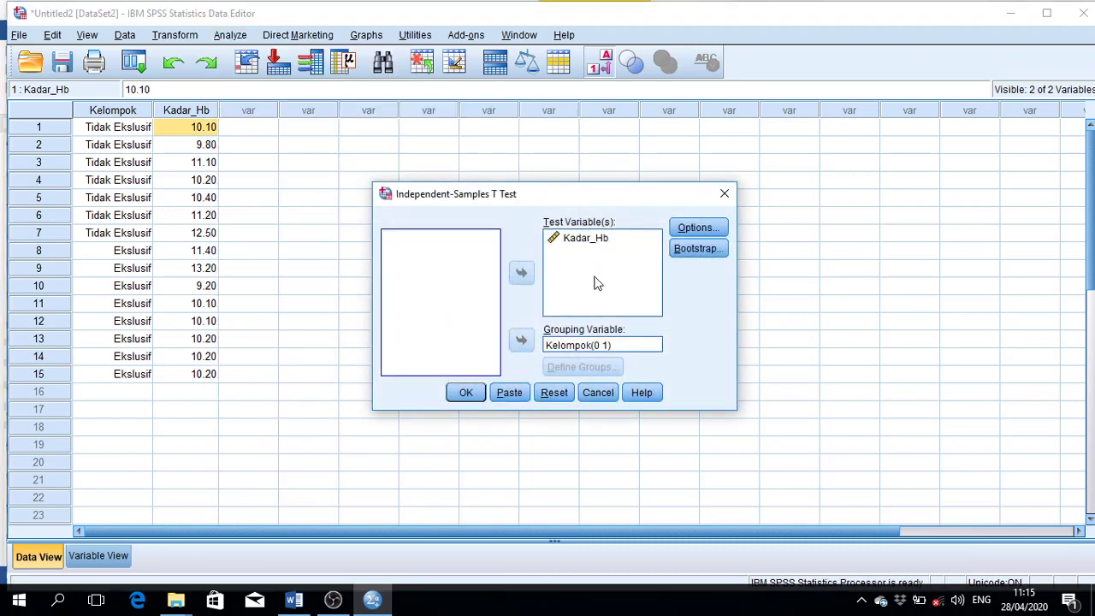
left_click(554, 393)
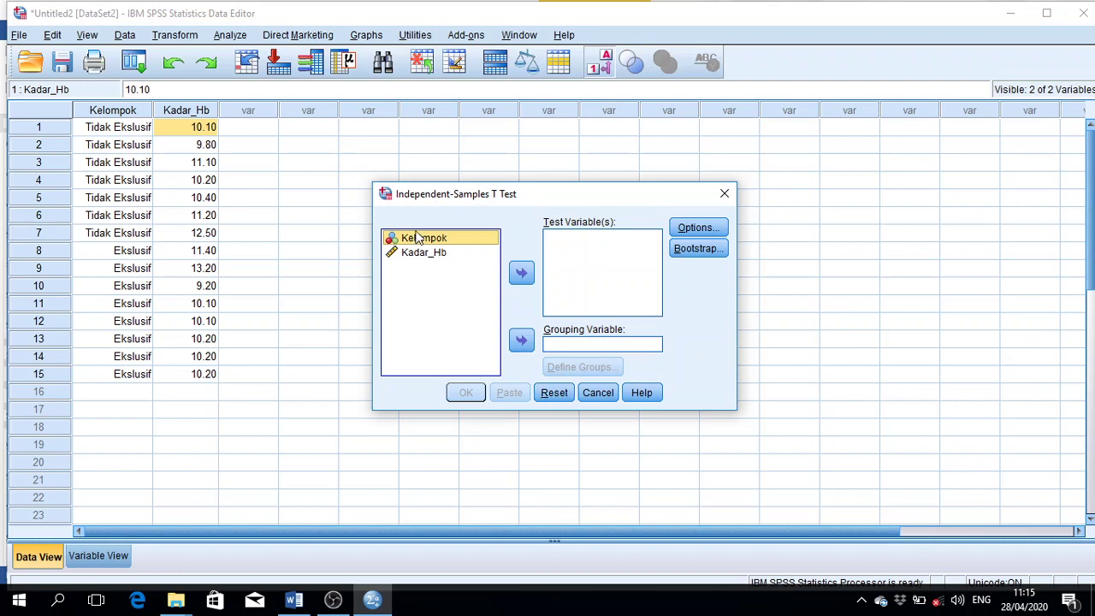
Assign Kadar_Hb as the test variable and Kelompok as the grouping variable
left_click(434, 254)
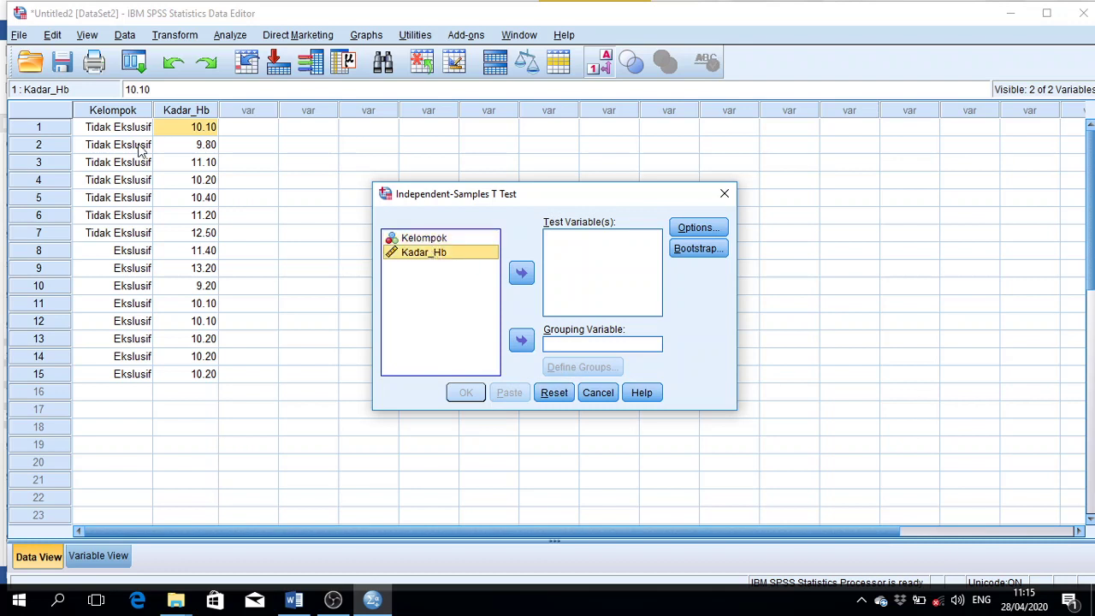
left_click(522, 273)
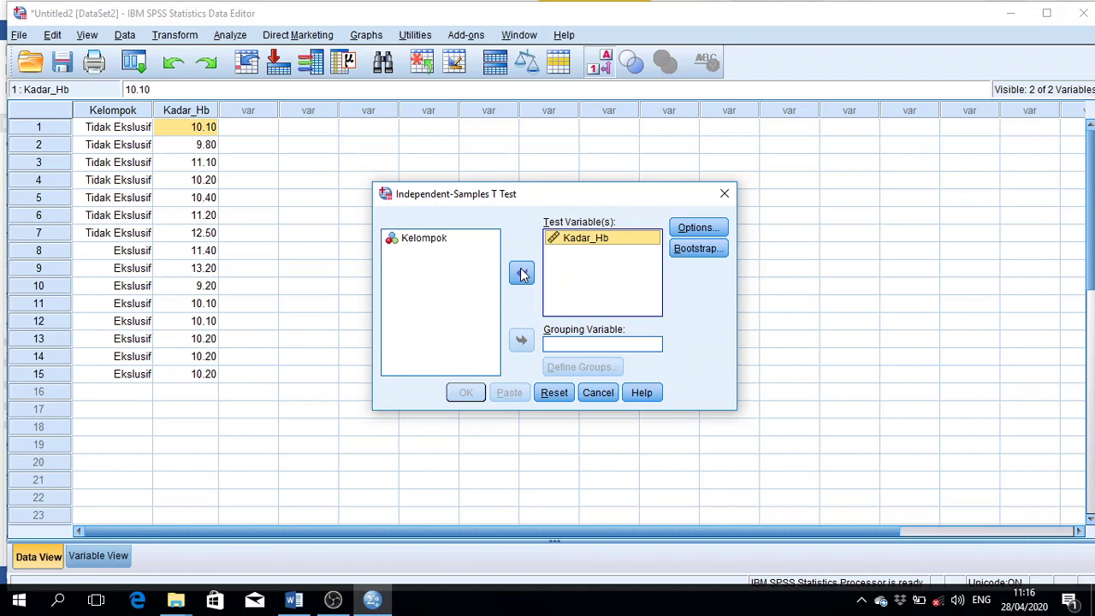
left_click(433, 241)
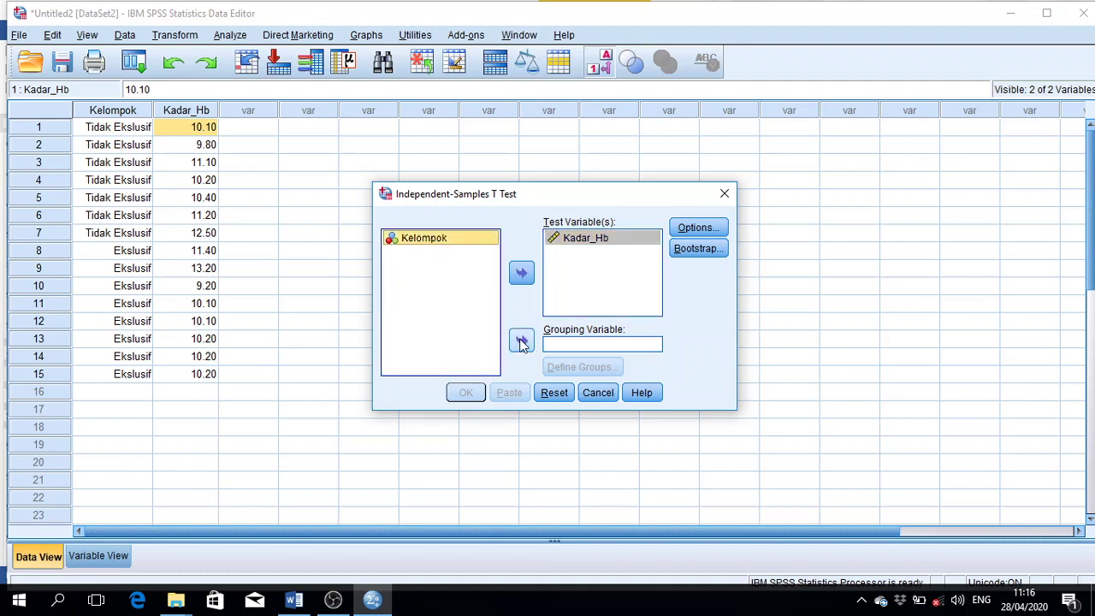
left_click(522, 341)
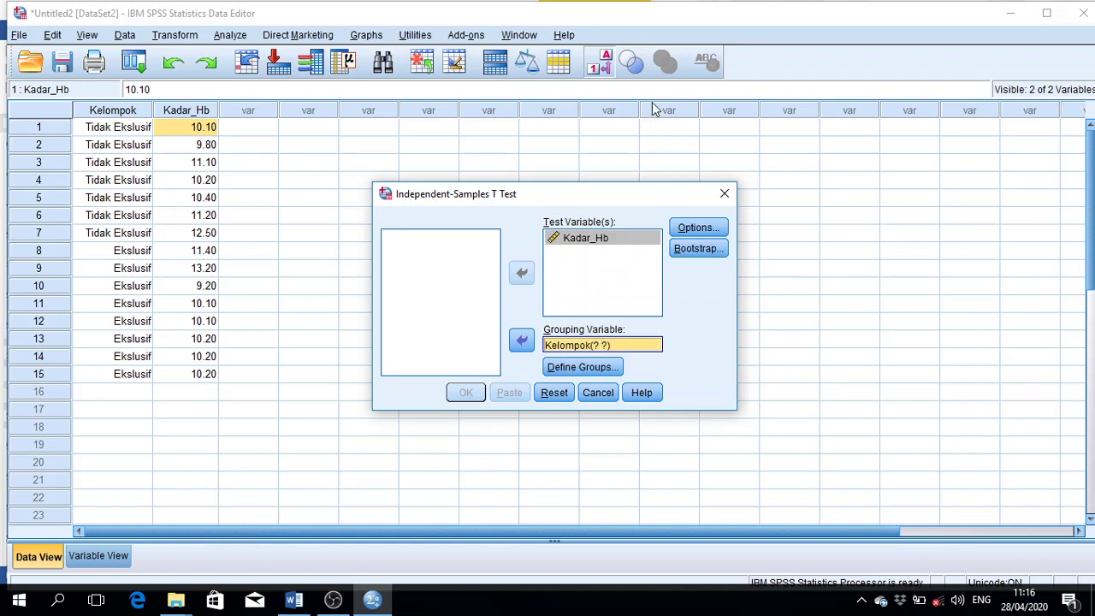
Show the Kelompok column as numeric codes instead of value labels and check the group codes
left_click(599, 65)
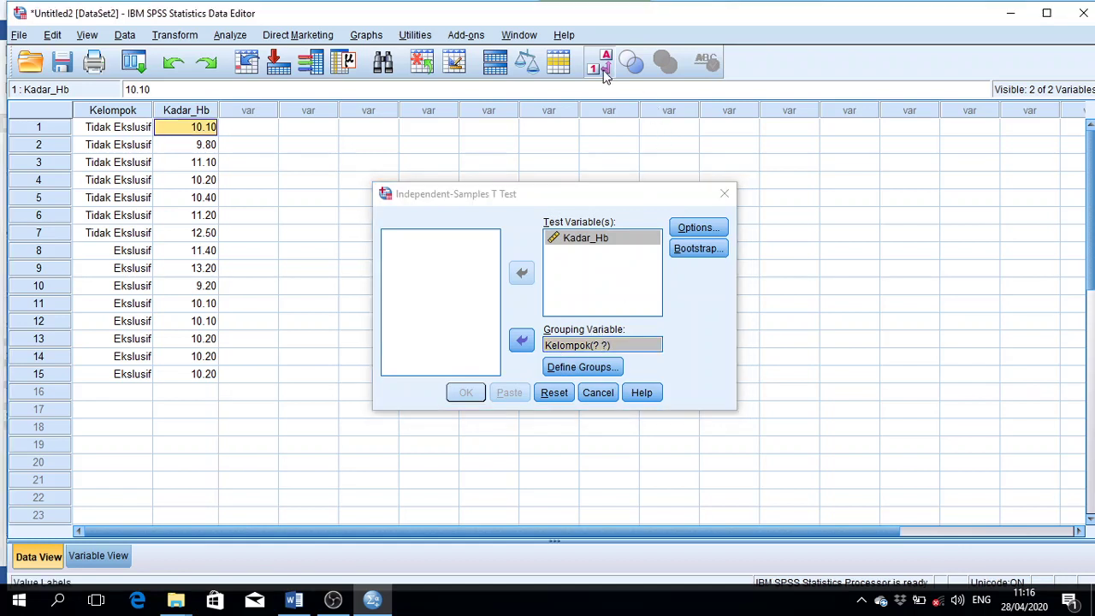
left_click(137, 129)
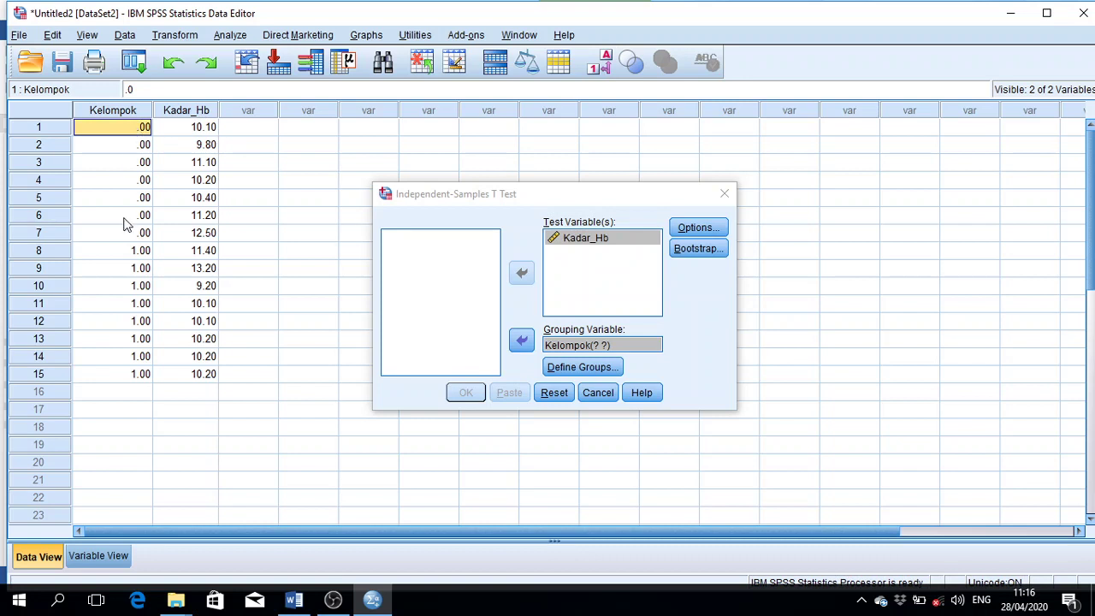
left_click(144, 238)
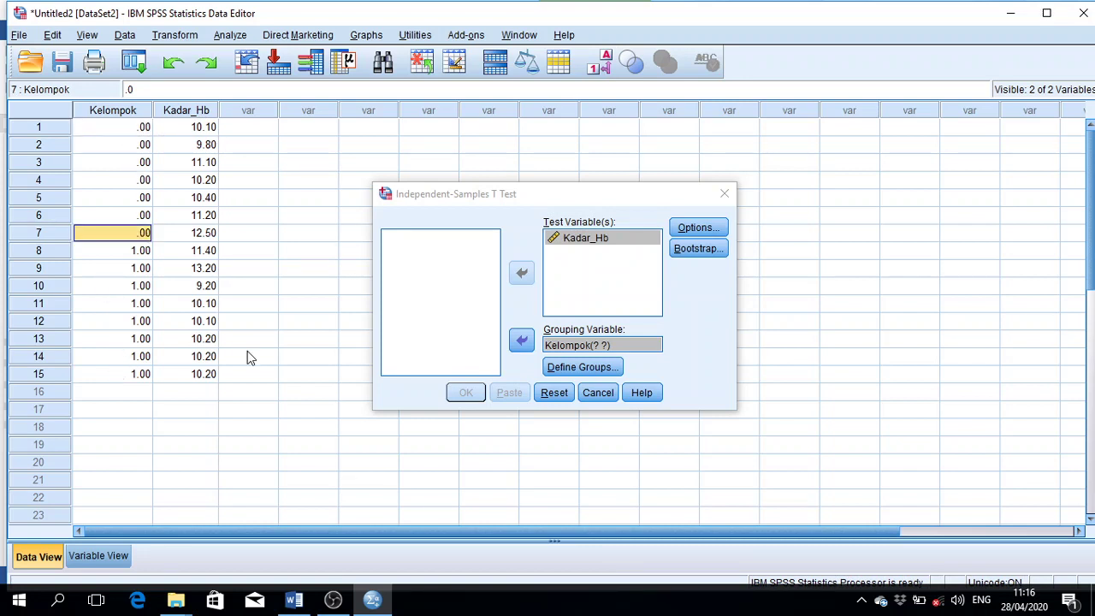
Define the Kelompok groups using specified values, with 0 as Group 1 and 1 as Group 2
left_click(576, 371)
left_click(560, 284)
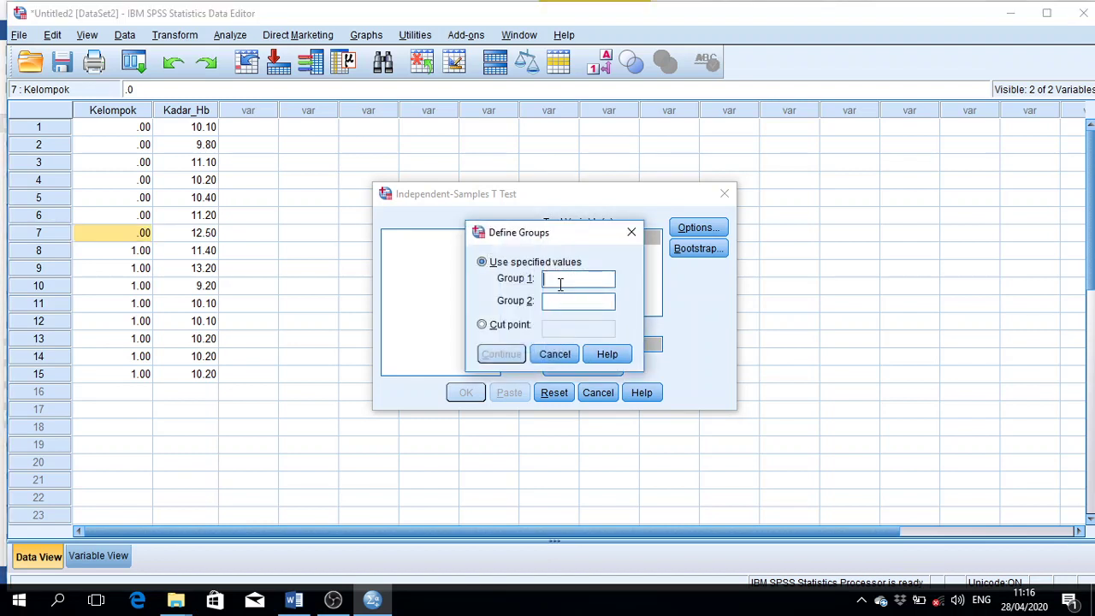
type("1")
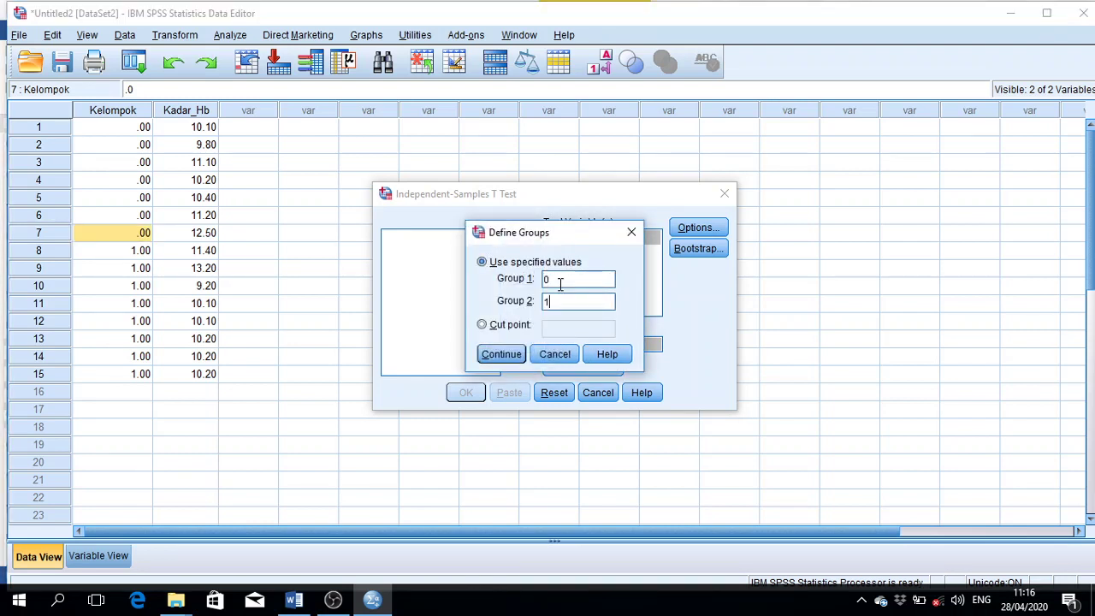
left_click(503, 354)
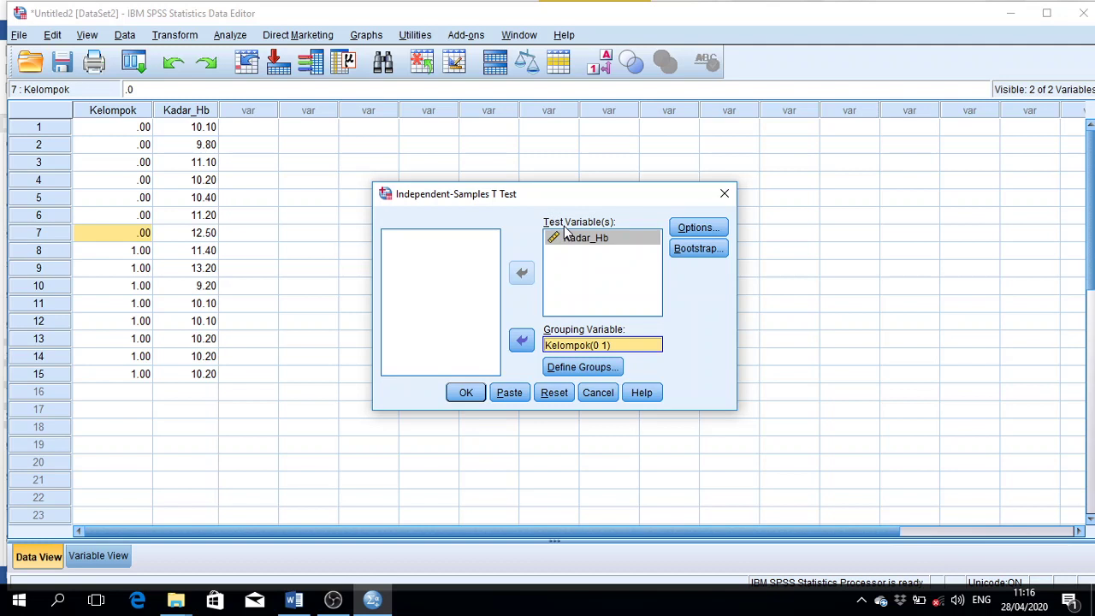
Recheck the defined groups against the Kelompok codes in the data and run the independent-samples t-test
left_click_drag(111, 131, 135, 356)
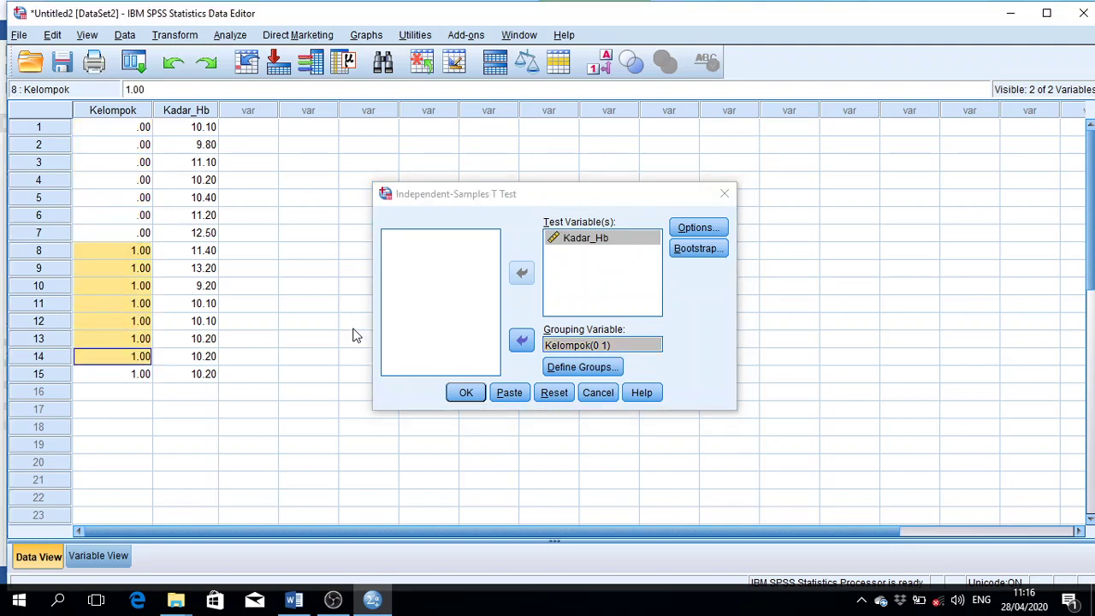
left_click(589, 368)
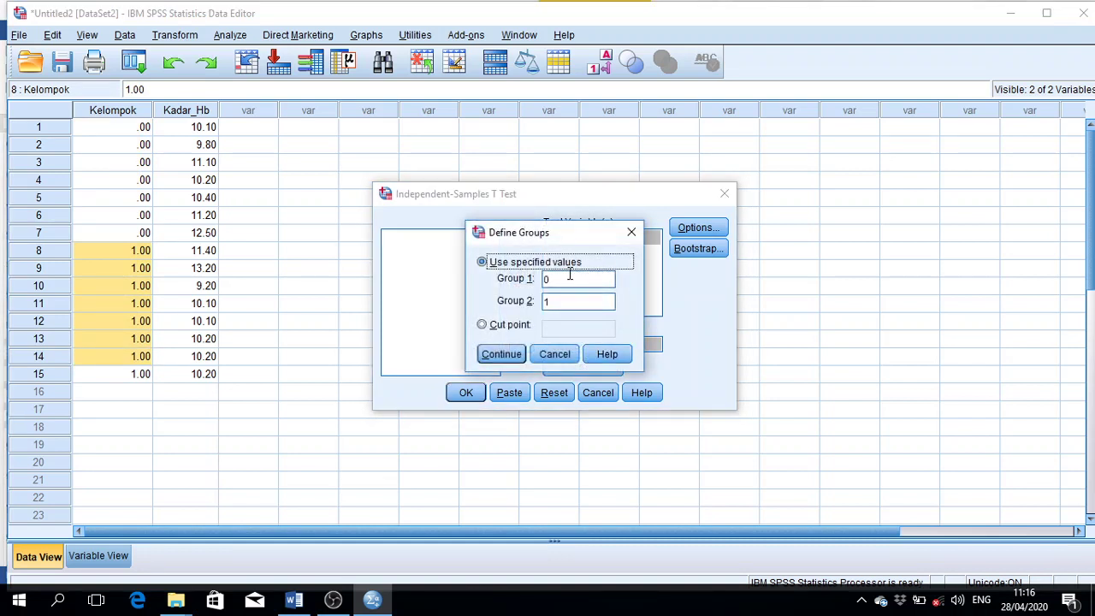
left_click(486, 358)
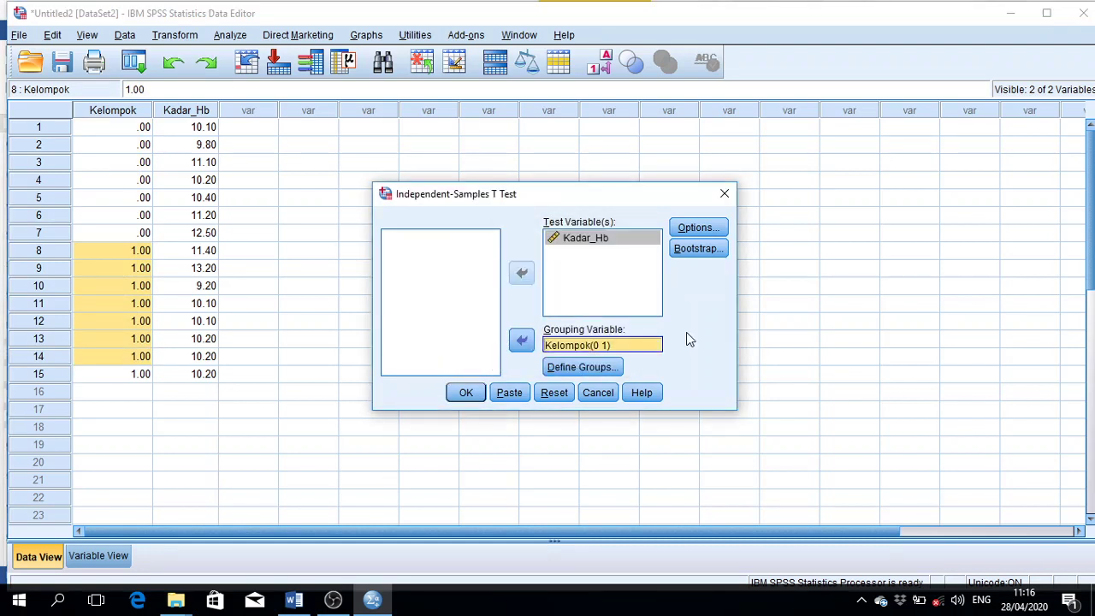
left_click(466, 393)
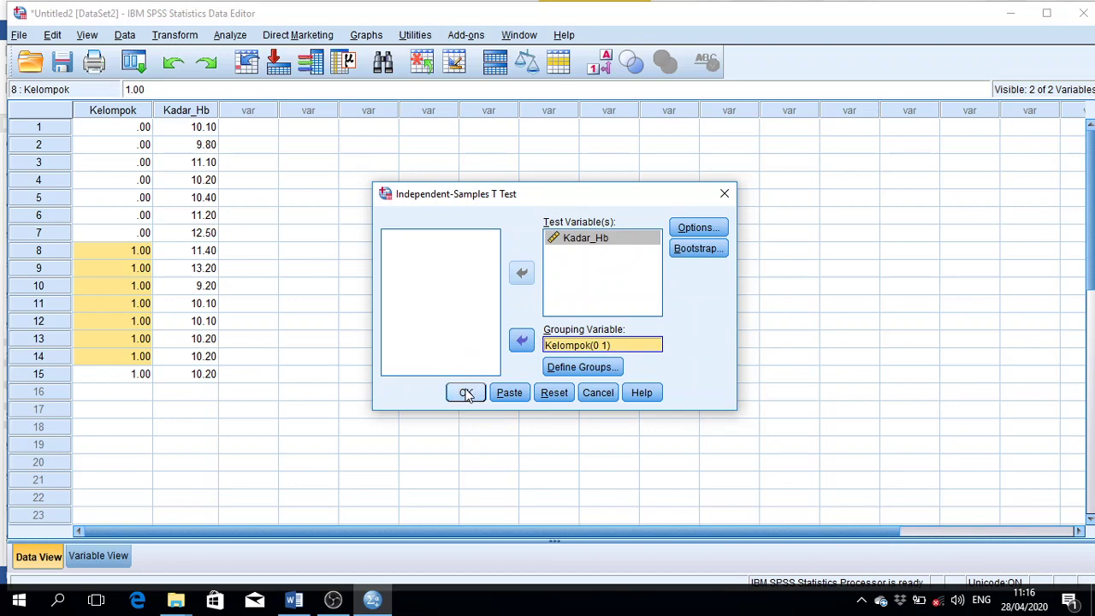
left_click(466, 393)
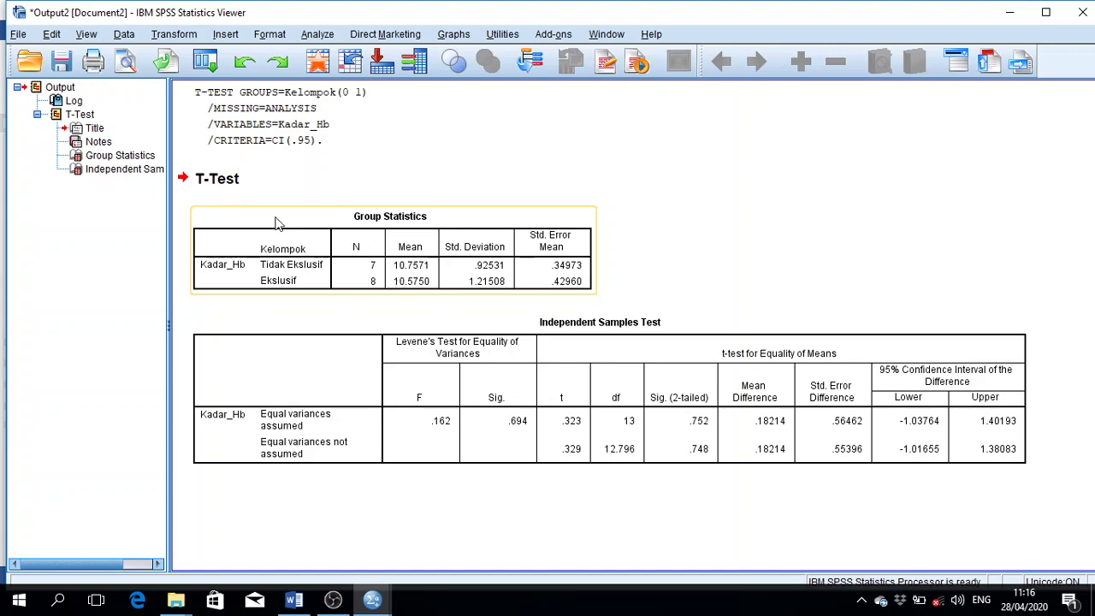
Switch to the data set and show the Kelompok column as value labels instead of numeric codes
mouse_move(379, 604)
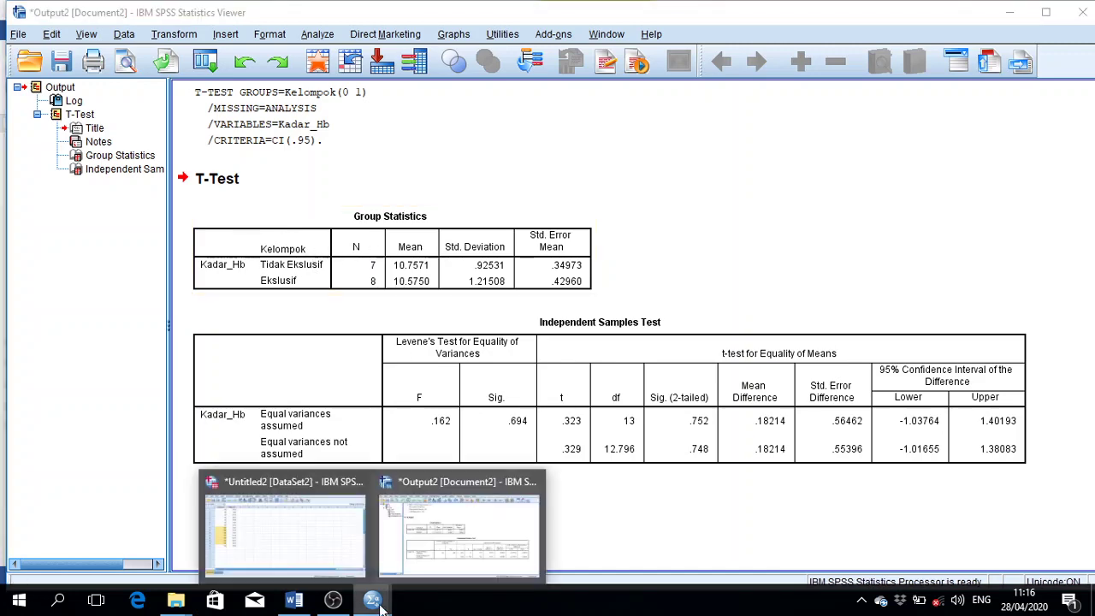
mouse_move(291, 532)
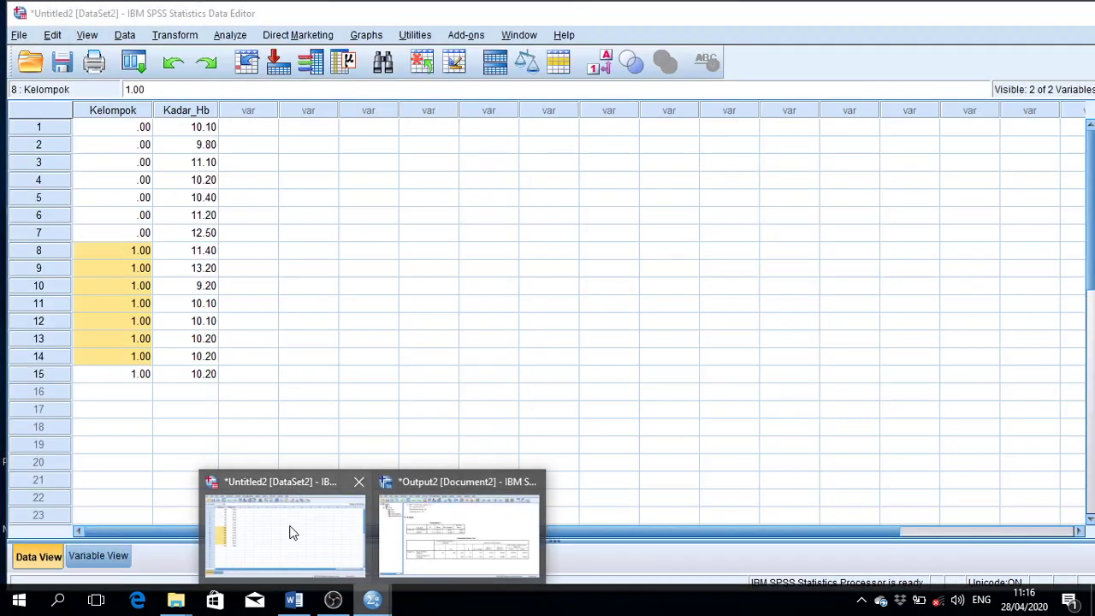
left_click(289, 532)
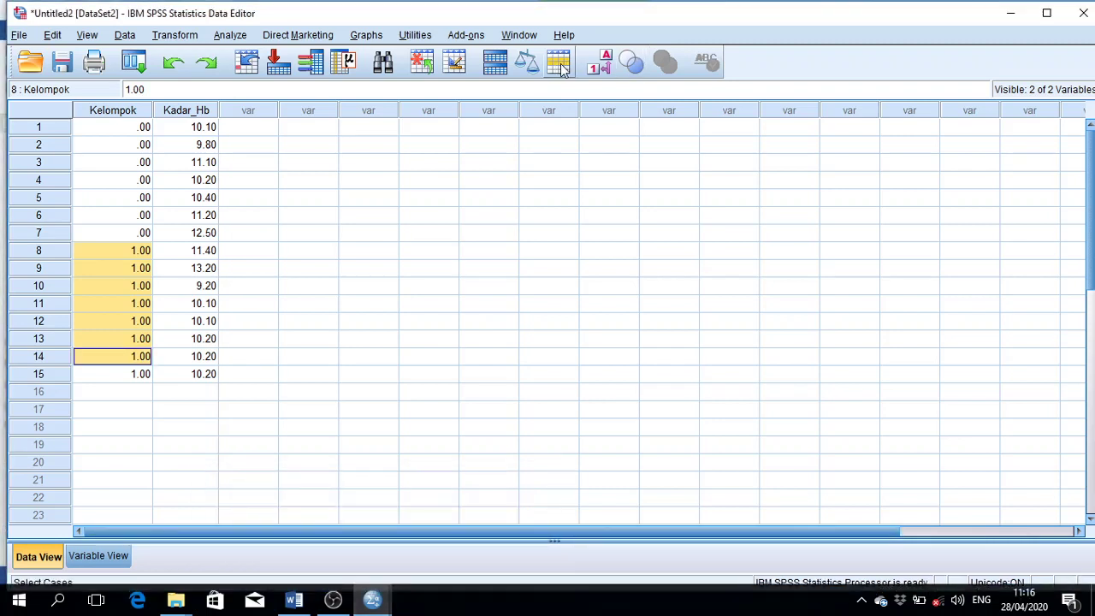
left_click(599, 63)
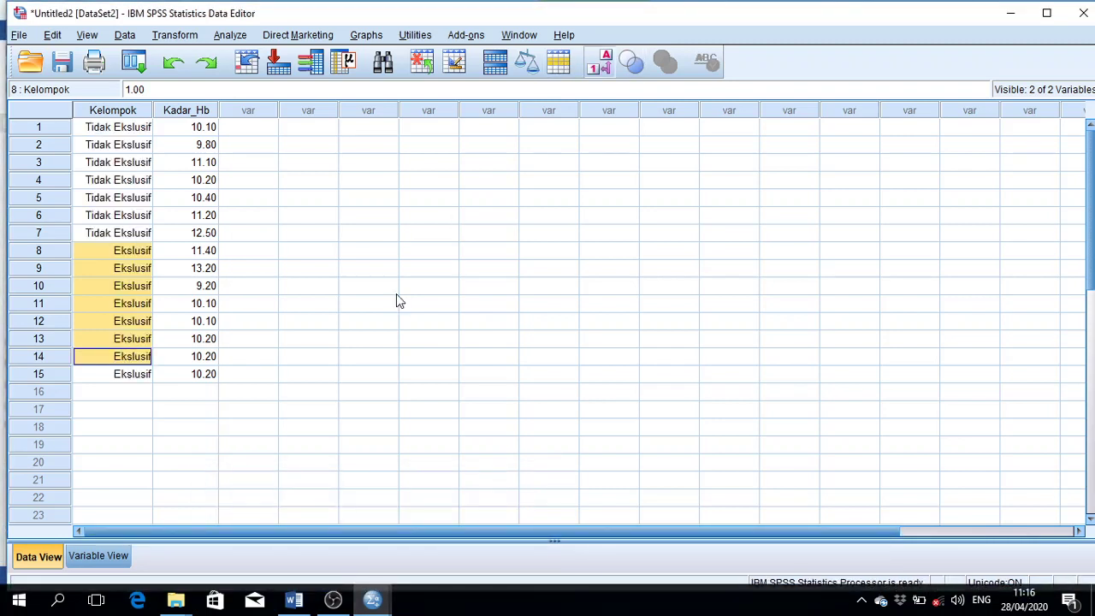
left_click(248, 391)
Return to the t-test output and examine the Group Statistics and the Sig. (2-tailed) results of the Independent Samples Test
mouse_move(372, 602)
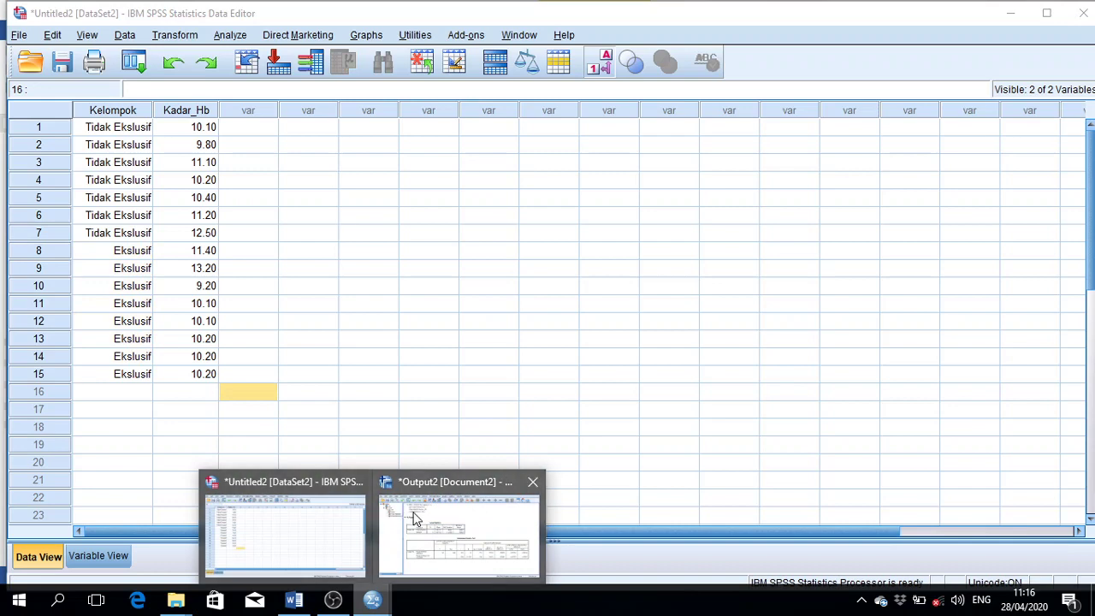
left_click(415, 519)
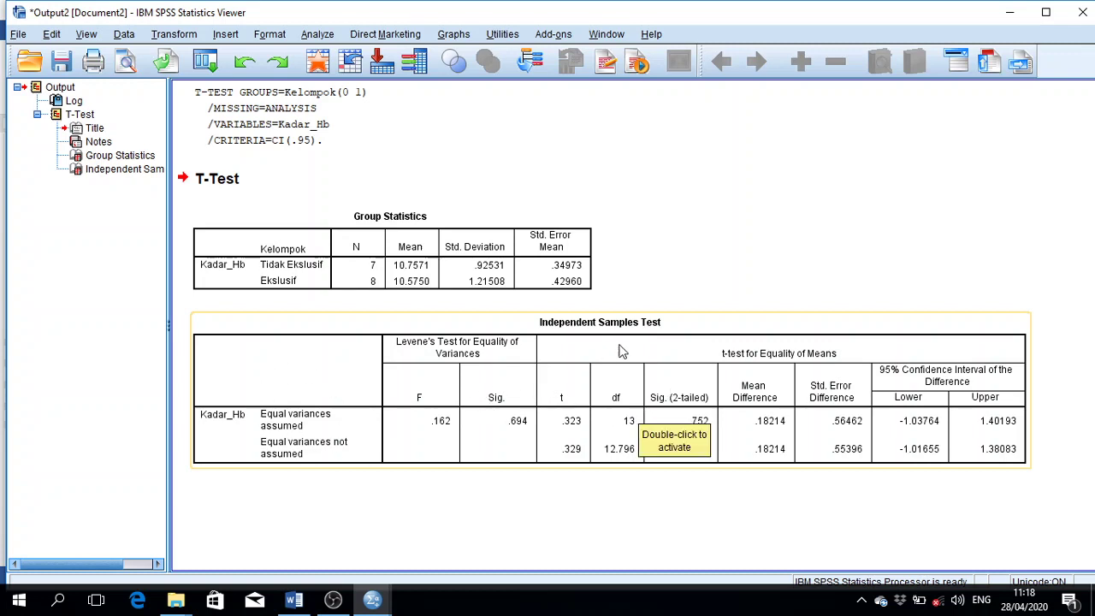
left_click(707, 496)
left_click(695, 402)
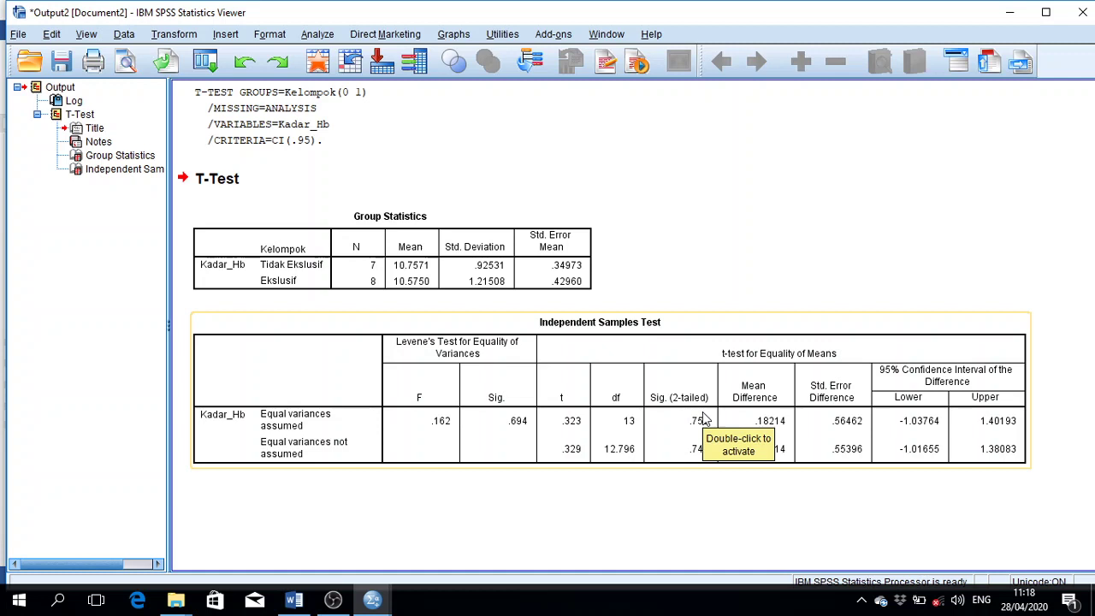
left_click(670, 526)
left_click(660, 412)
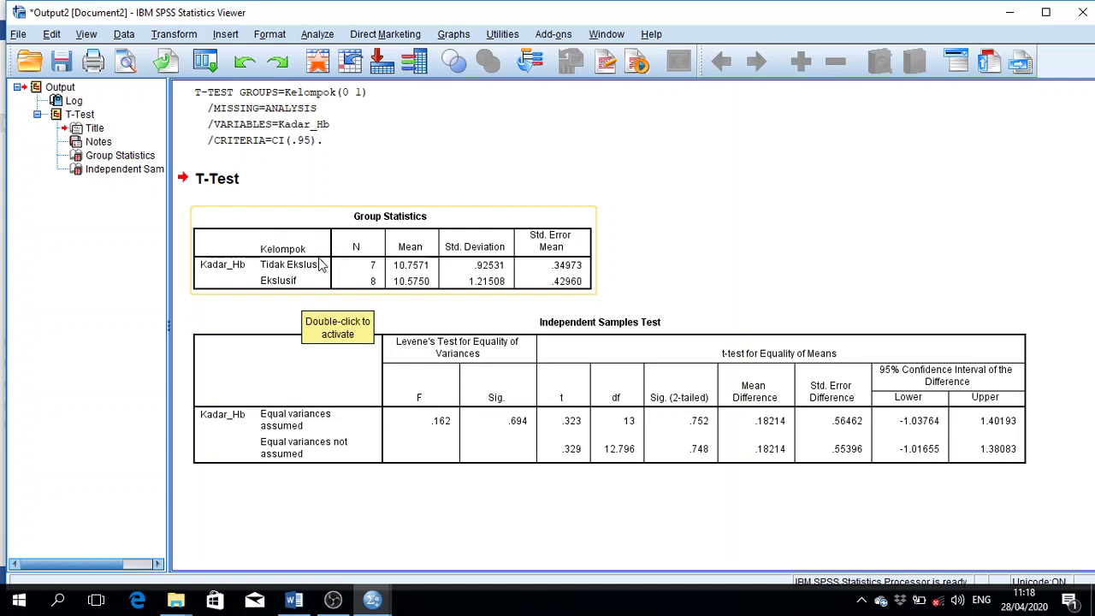
left_click(651, 364)
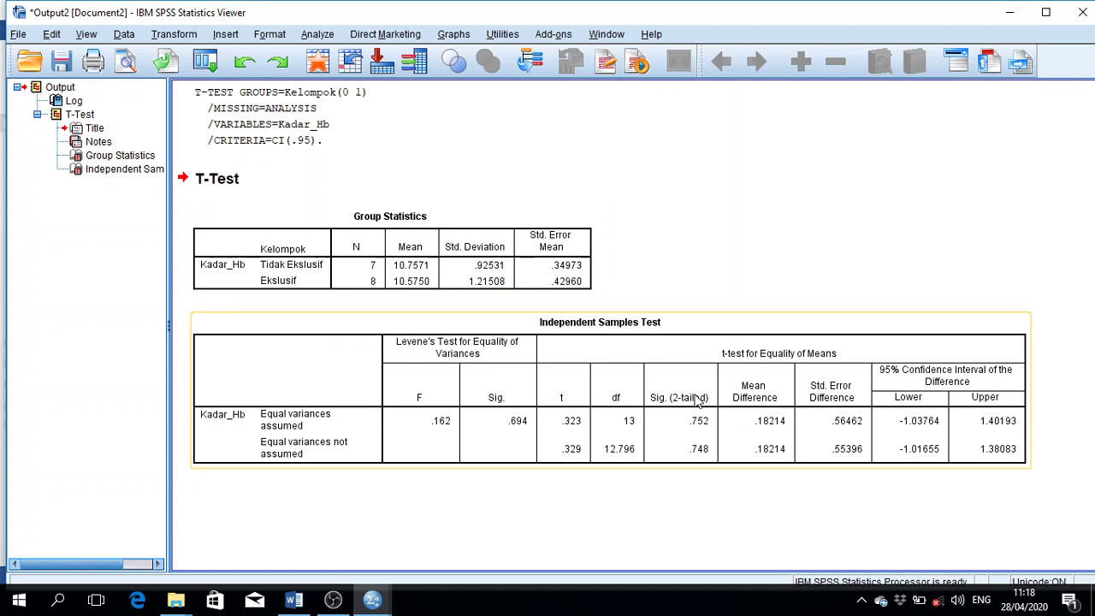
Review the Kadar_Hb values of the Tidak Ekslusif and Ekslusif groups in the data set, and return to the t-test output
mouse_move(372, 602)
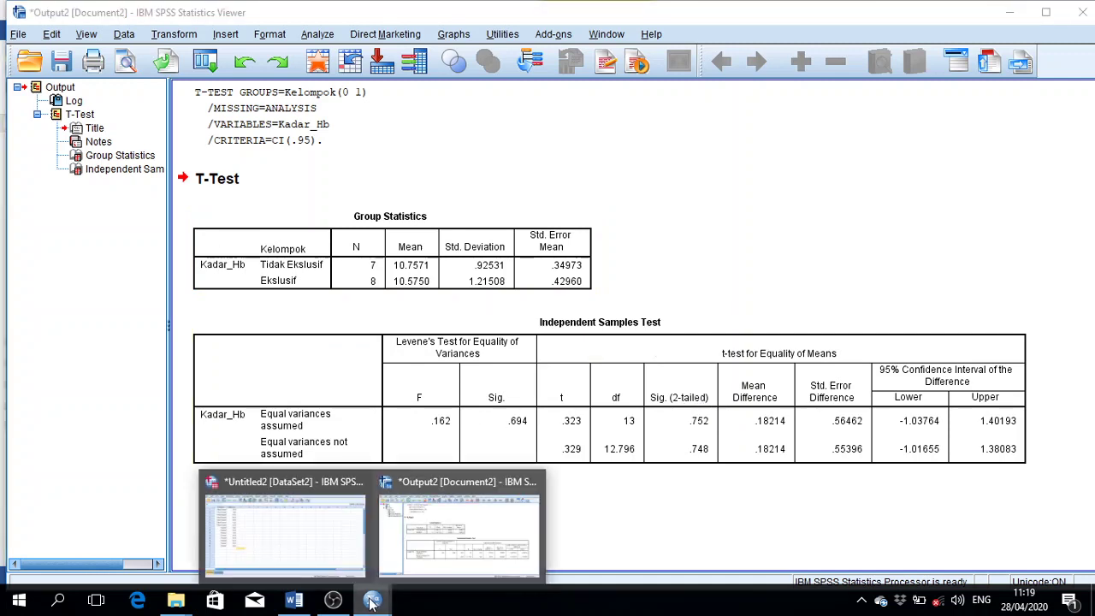
left_click(292, 548)
left_click_drag(183, 137, 180, 317)
left_click(182, 321)
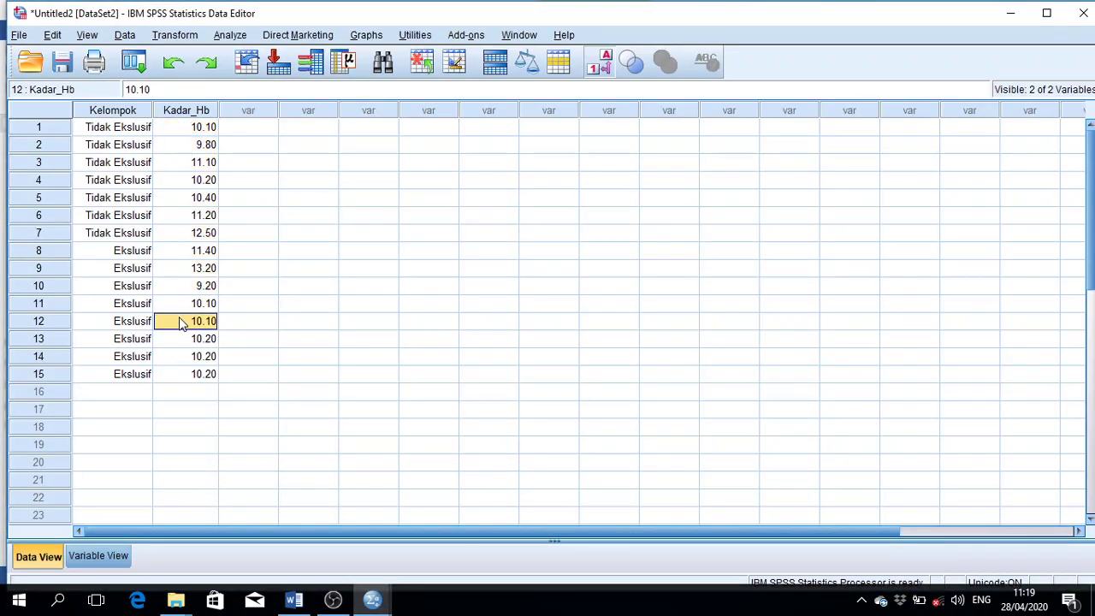
left_click(195, 254)
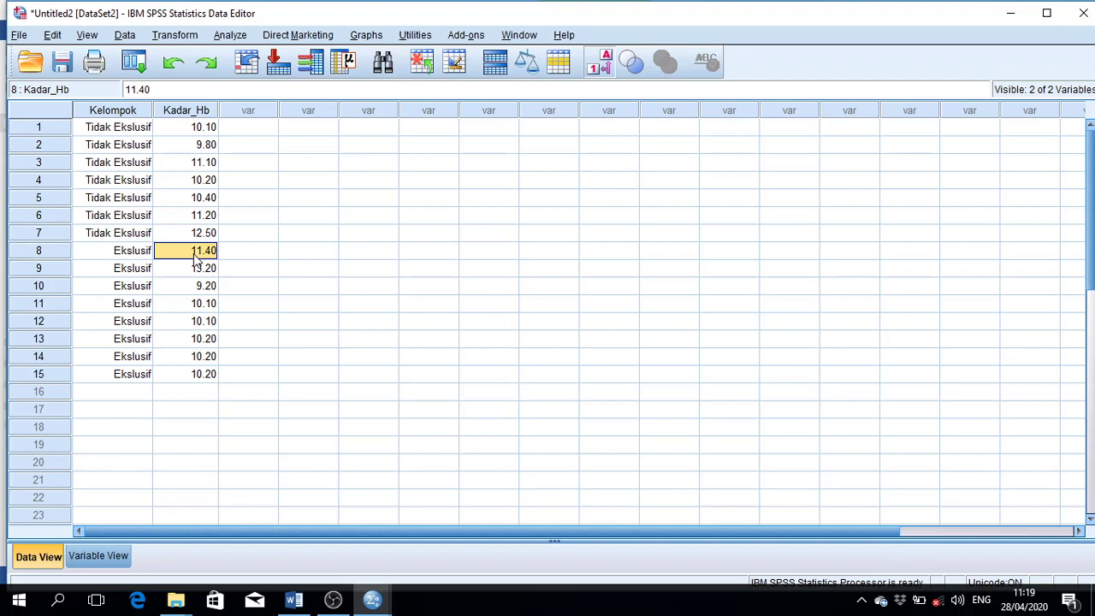
left_click(194, 293)
left_click(189, 252)
left_click_drag(191, 289, 189, 178)
left_click(185, 288)
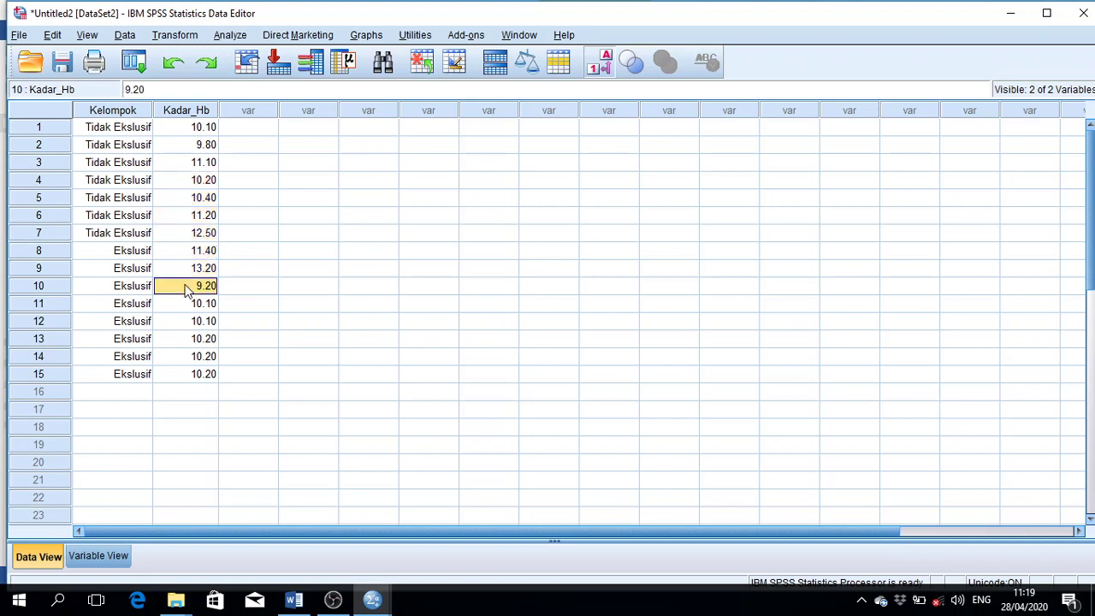
left_click(196, 308)
left_click(199, 329)
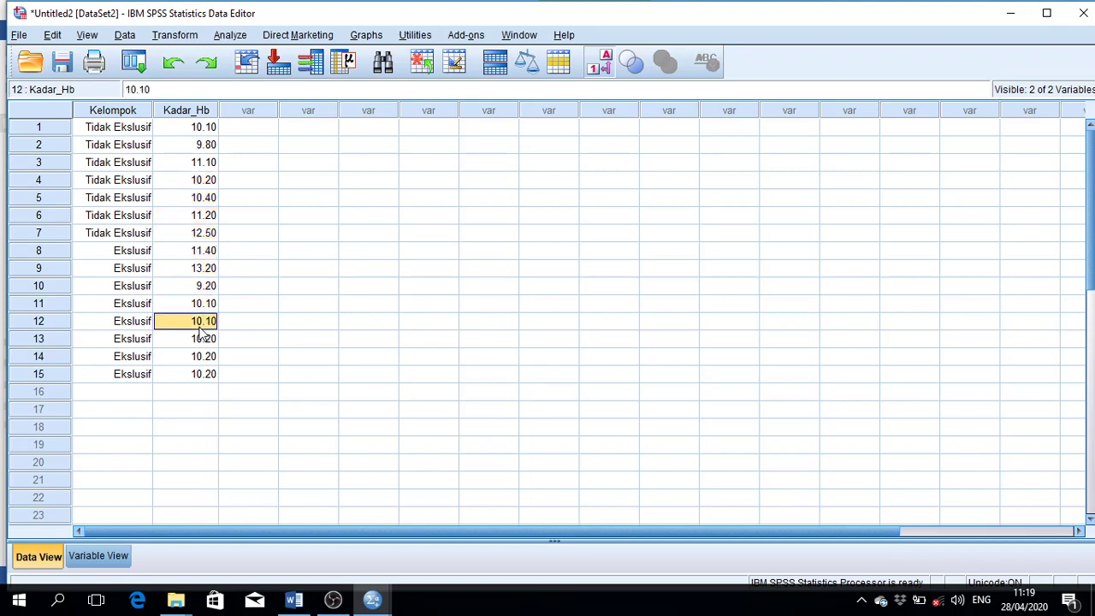
left_click(374, 598)
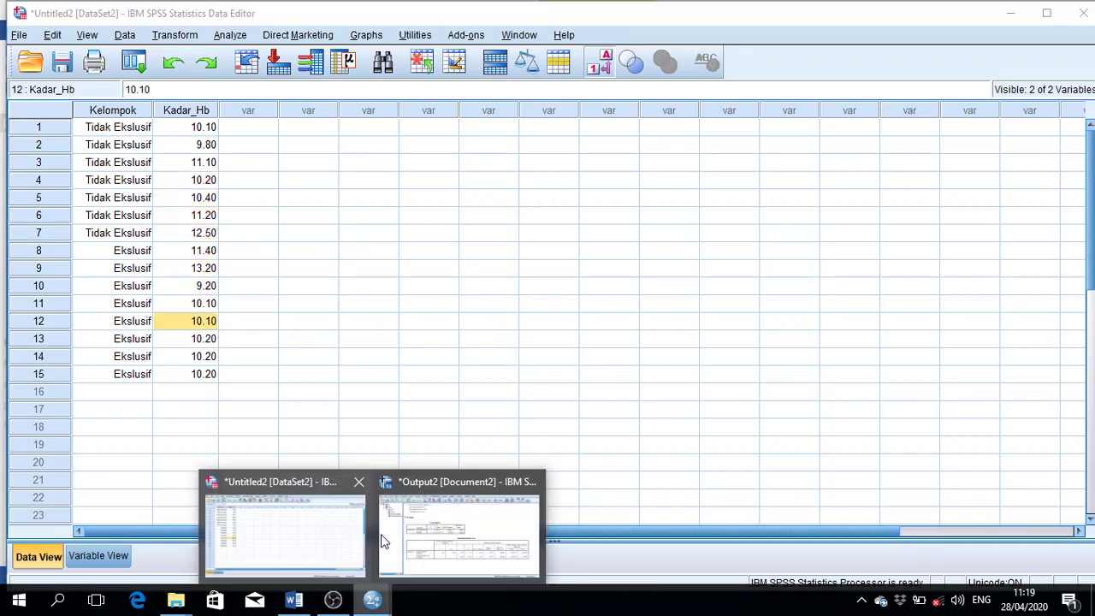
left_click(428, 549)
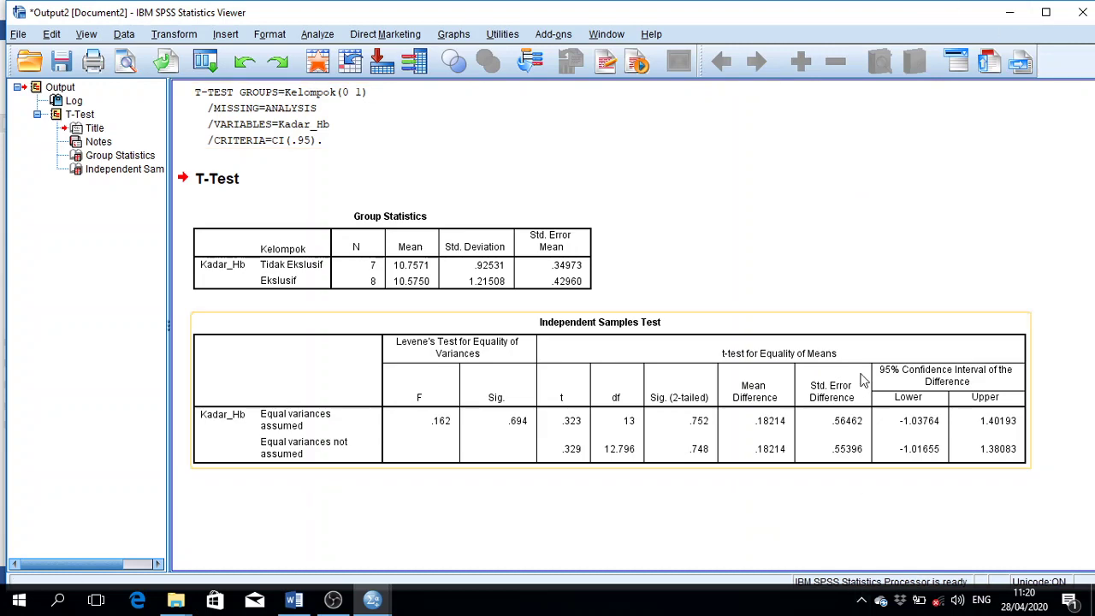
Minimize the SPSS output, the data set and the Word document to show the desktop
left_click(1015, 11)
left_click(1023, 10)
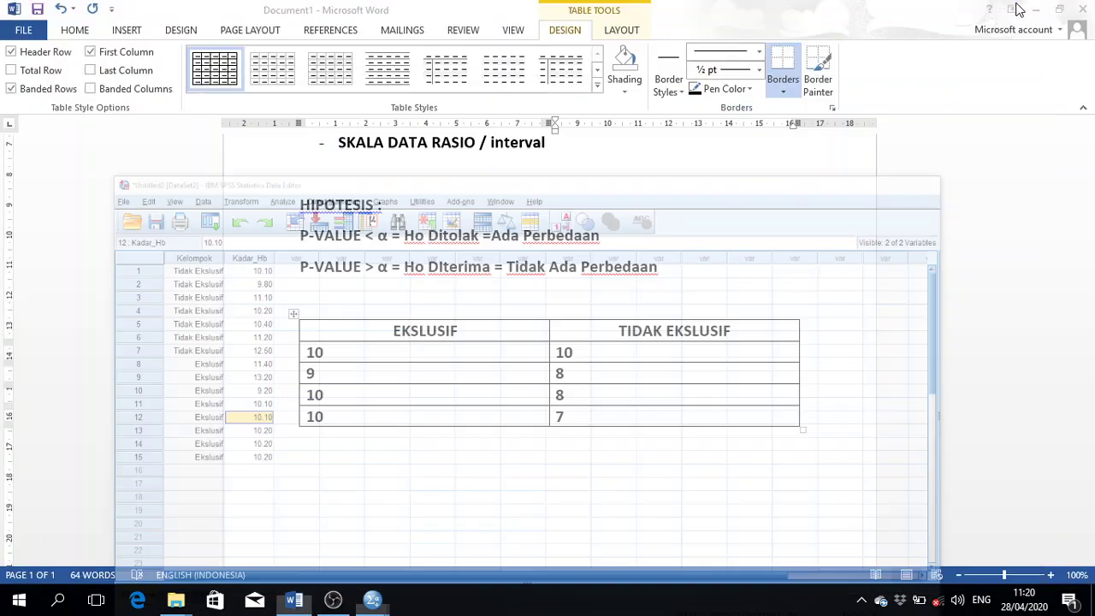
left_click(1035, 9)
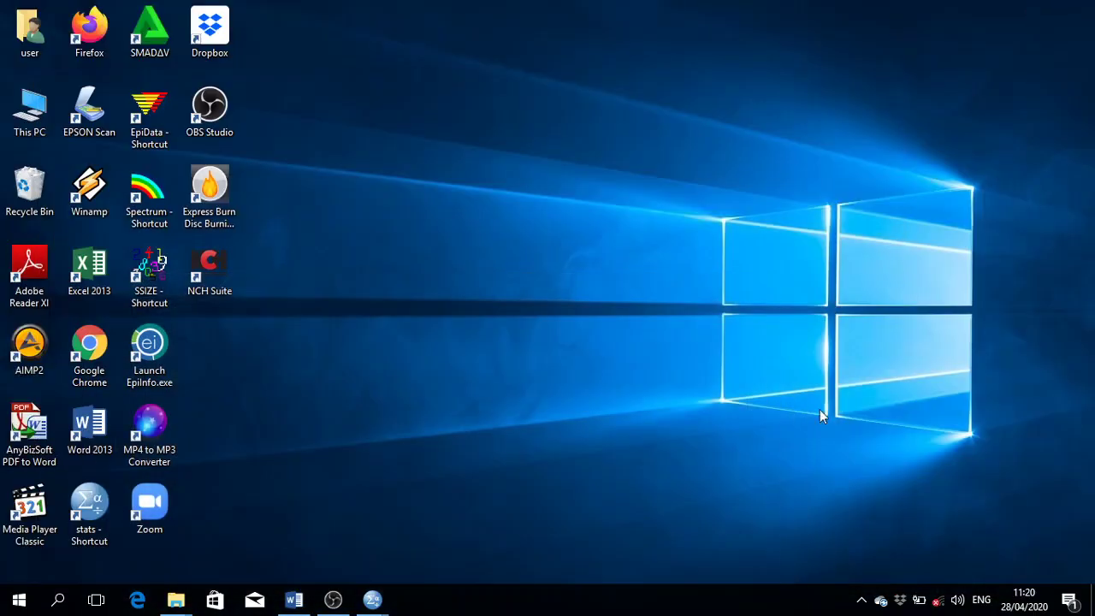
left_click(862, 600)
right_click(829, 569)
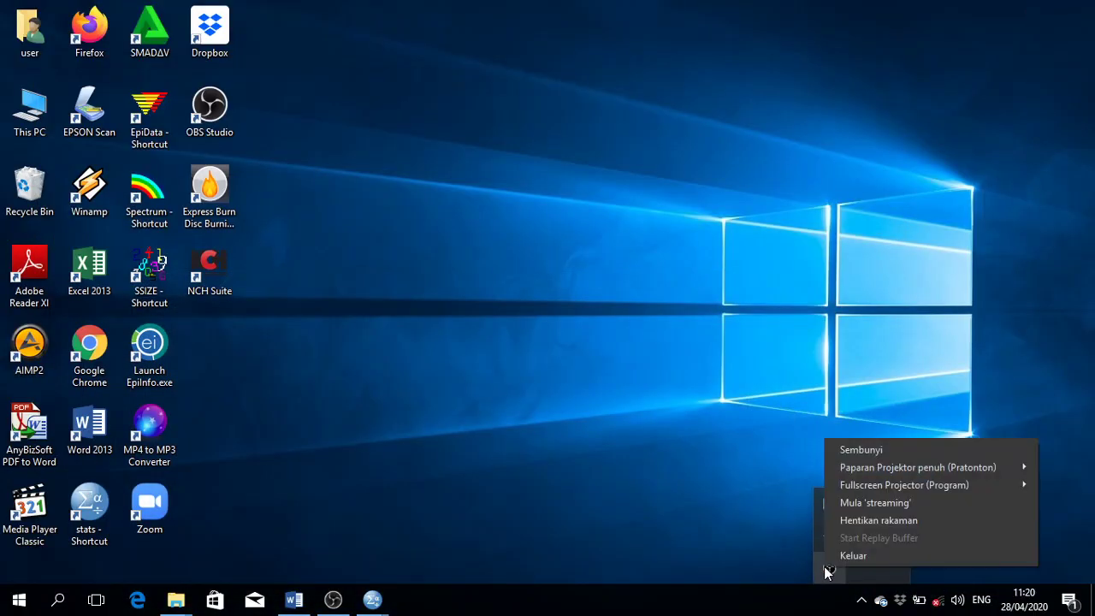